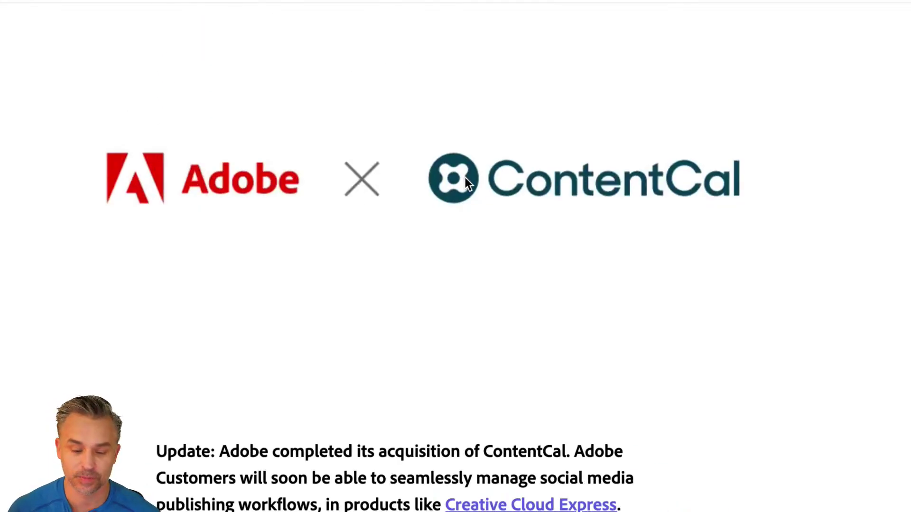
pyautogui.scroll(-5, 465, 179)
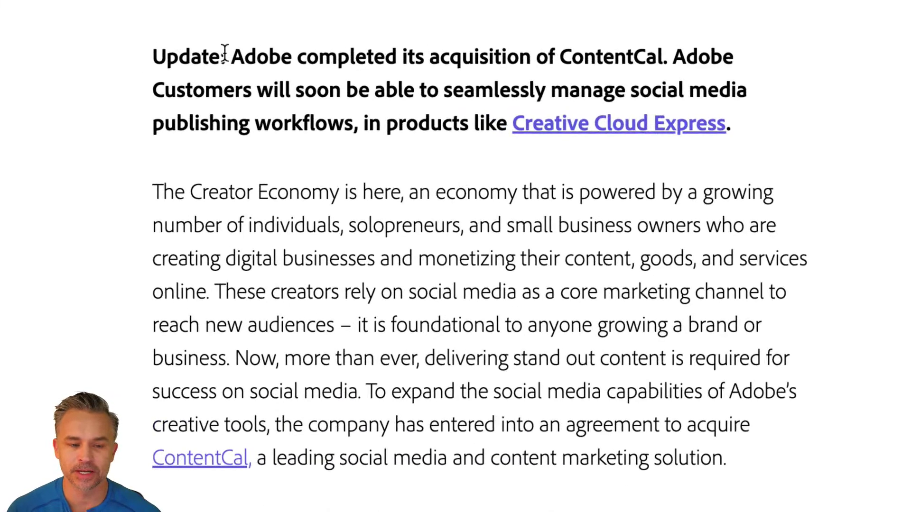
pyautogui.moveTo(232, 56); pyautogui.dragTo(276, 105)
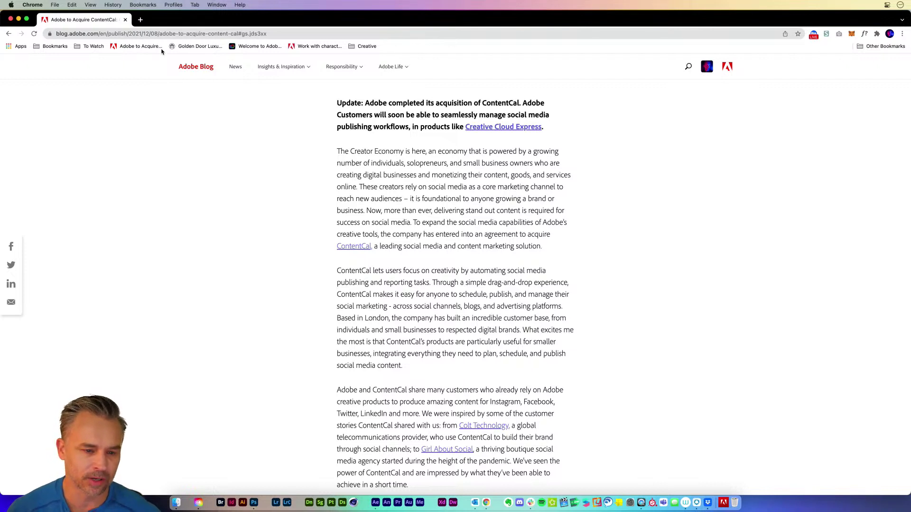
# Open the Creative Cloud Express site from the bookmarks bar and sign in.
pyautogui.click(241, 50)
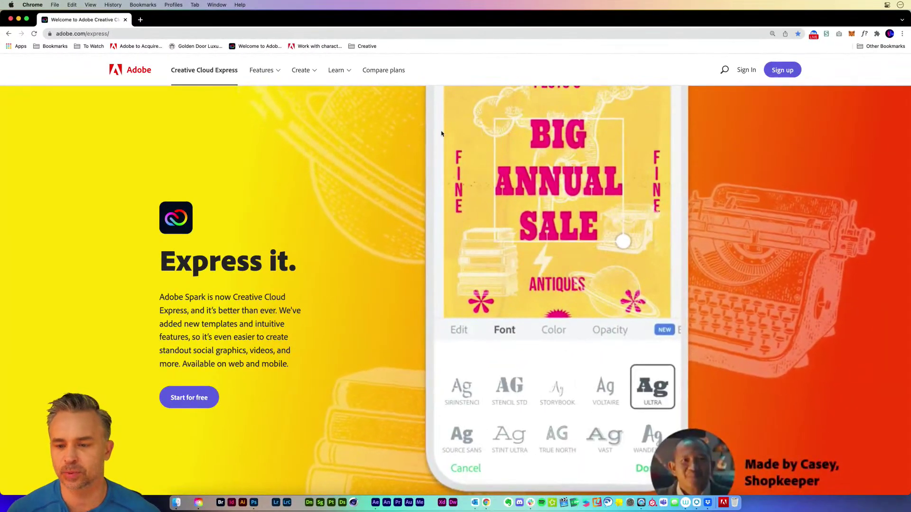
pyautogui.click(737, 71)
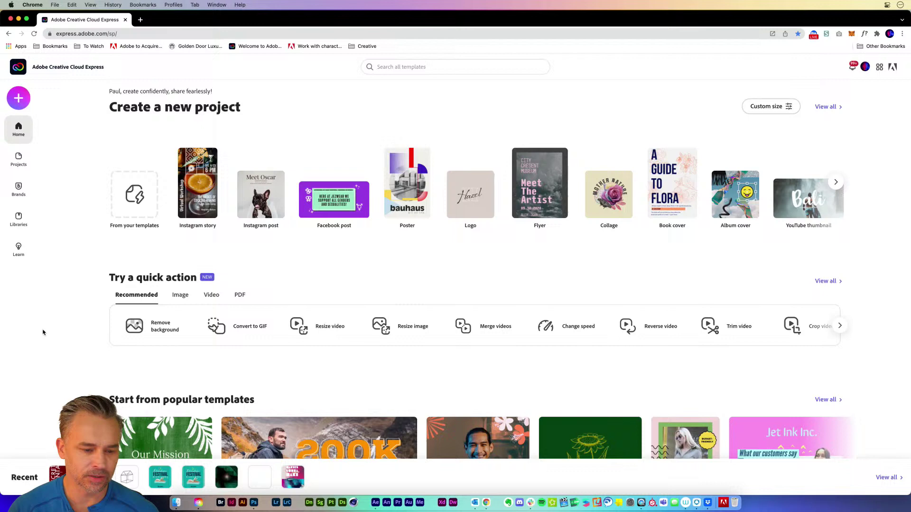
# Start a new blank Instagram story from the Create new menu.
pyautogui.scroll(-2, 55, 335)
pyautogui.scroll(2, 55, 335)
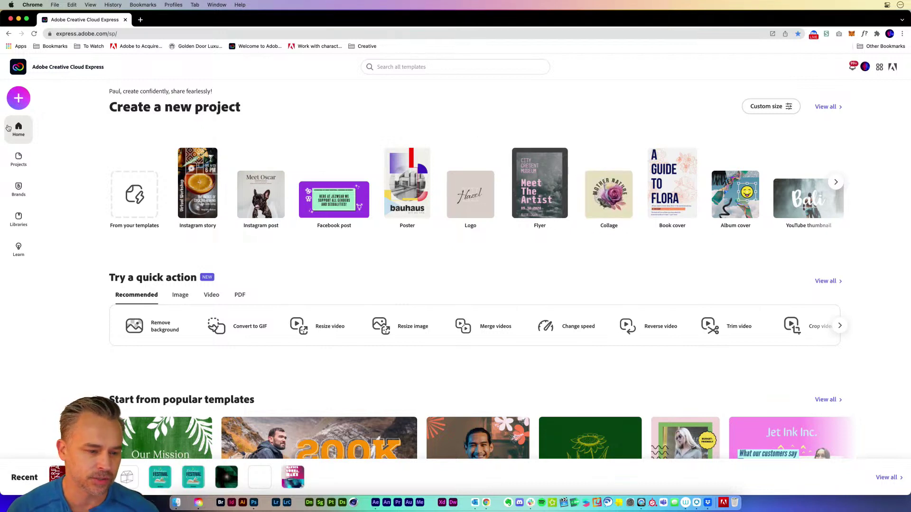
pyautogui.click(18, 98)
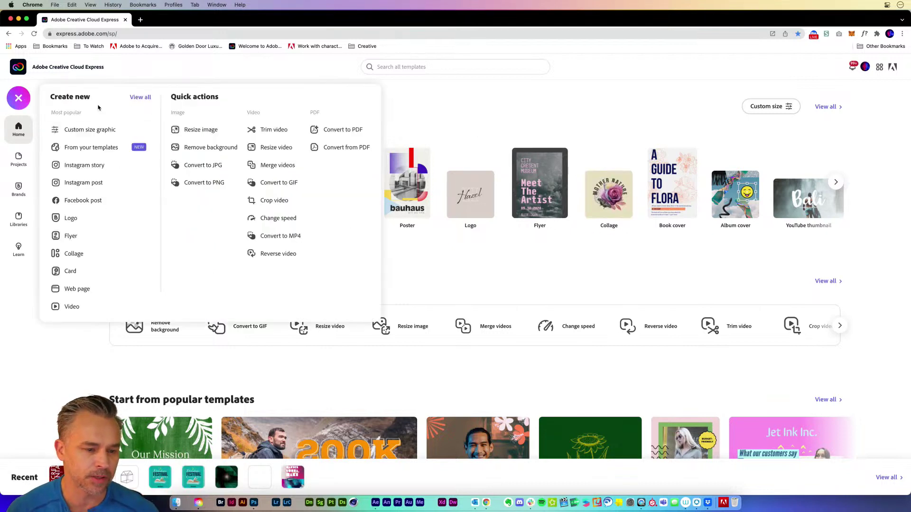
pyautogui.click(79, 167)
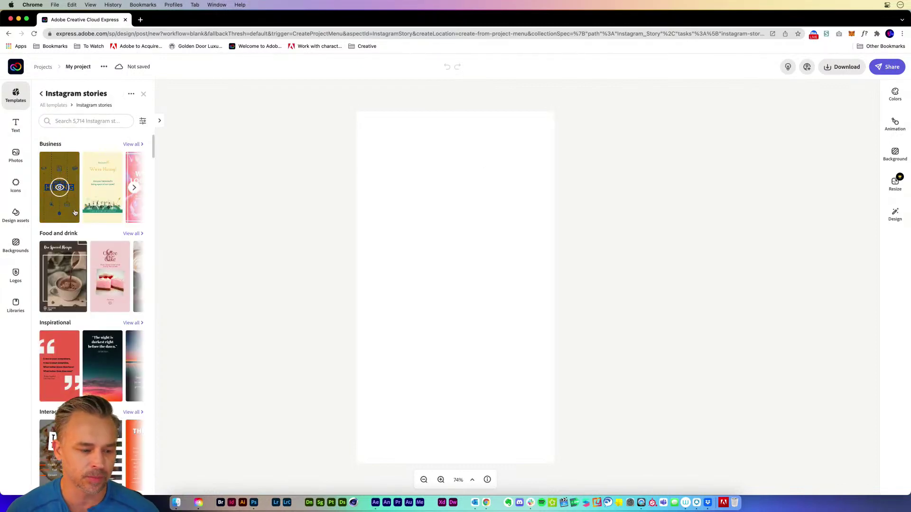
# Apply the Our Special Recipe template, remove the hot chocolate photo's background, and auto-hide the dock.
pyautogui.click(65, 284)
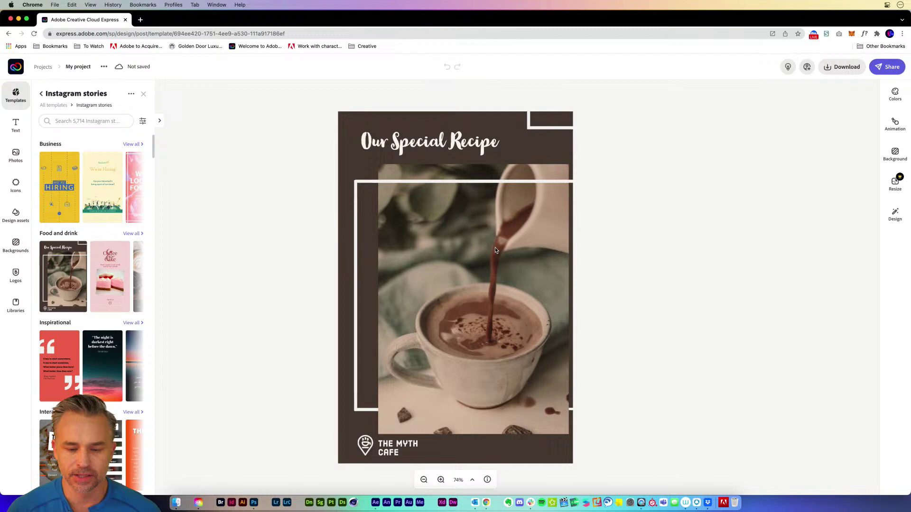
pyautogui.click(494, 251)
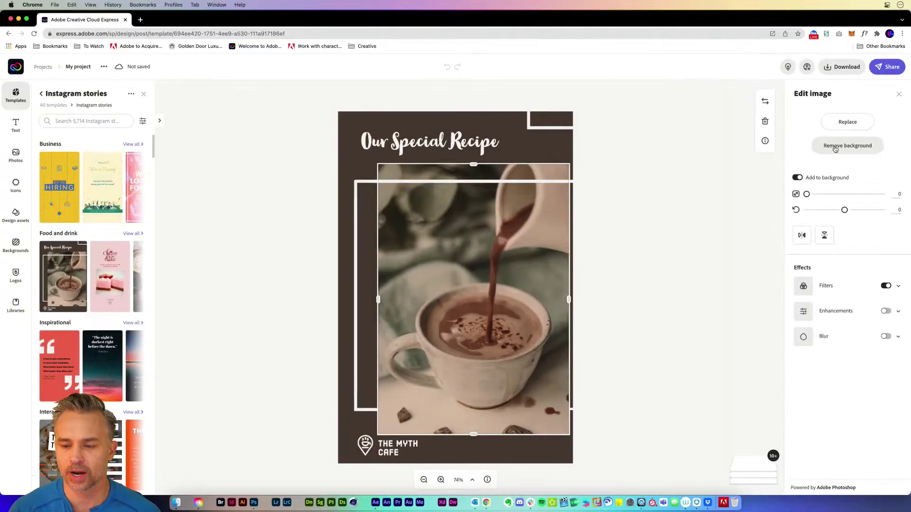
pyautogui.click(836, 149)
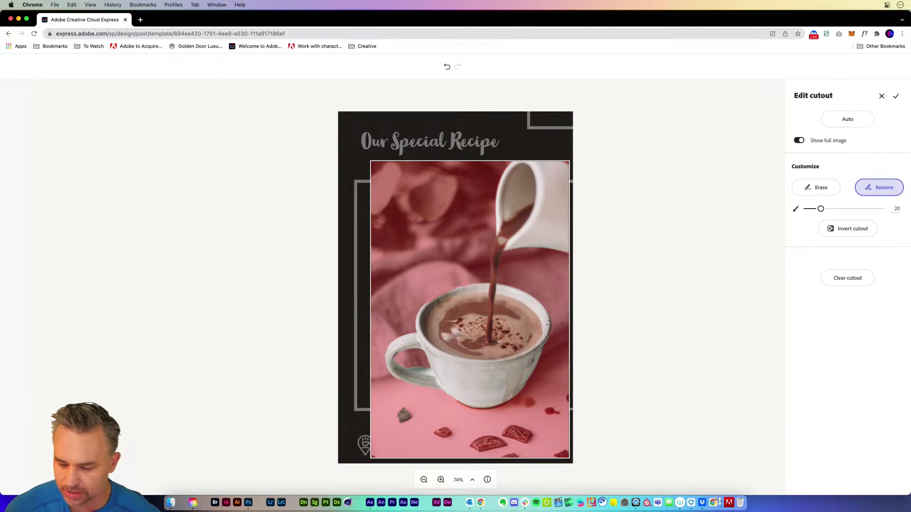
pyautogui.rightClick(735, 502)
pyautogui.click(744, 441)
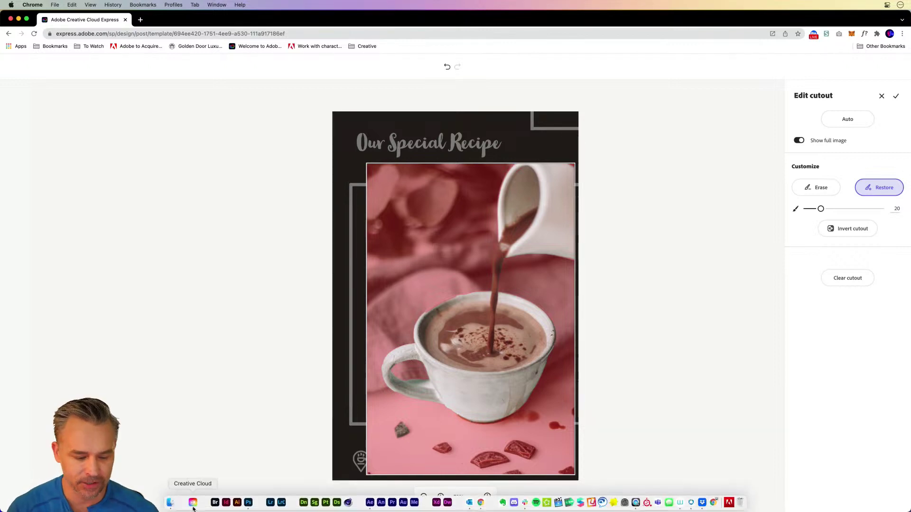
pyautogui.click(193, 504)
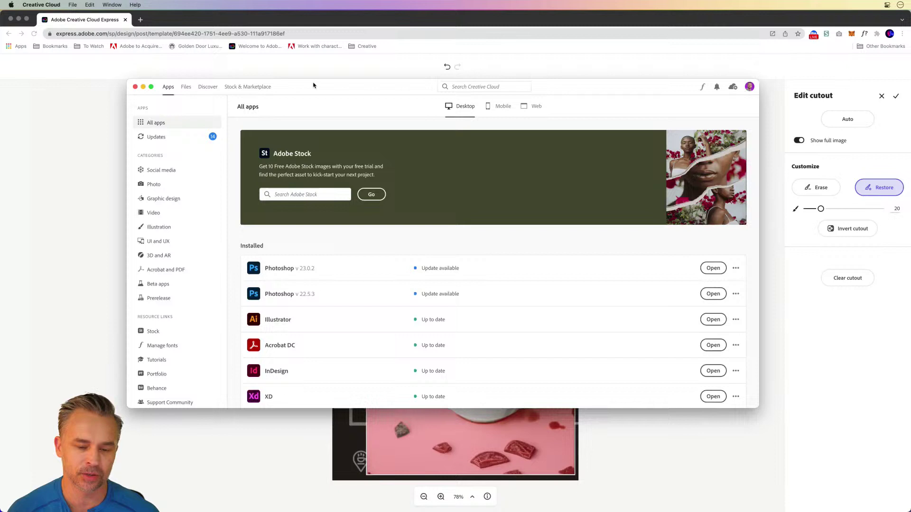
pyautogui.moveTo(313, 86); pyautogui.dragTo(302, 91)
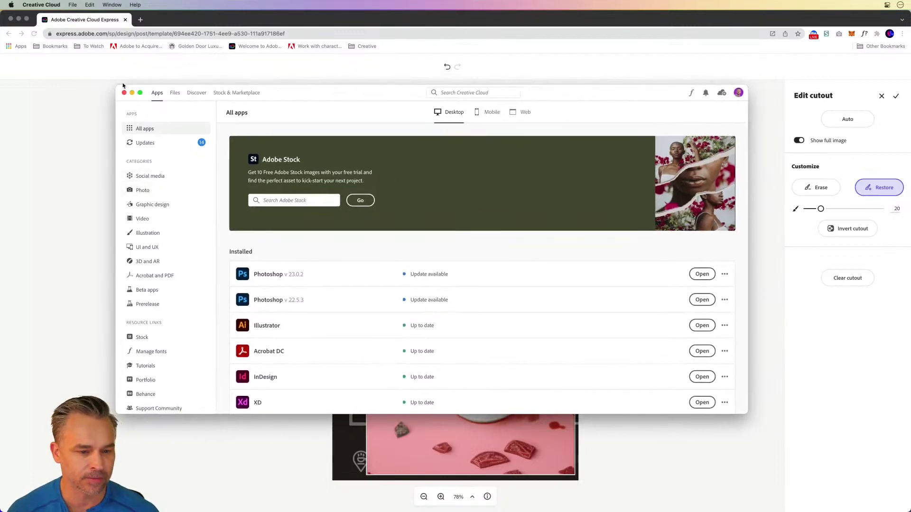
pyautogui.moveTo(120, 85); pyautogui.dragTo(127, 44)
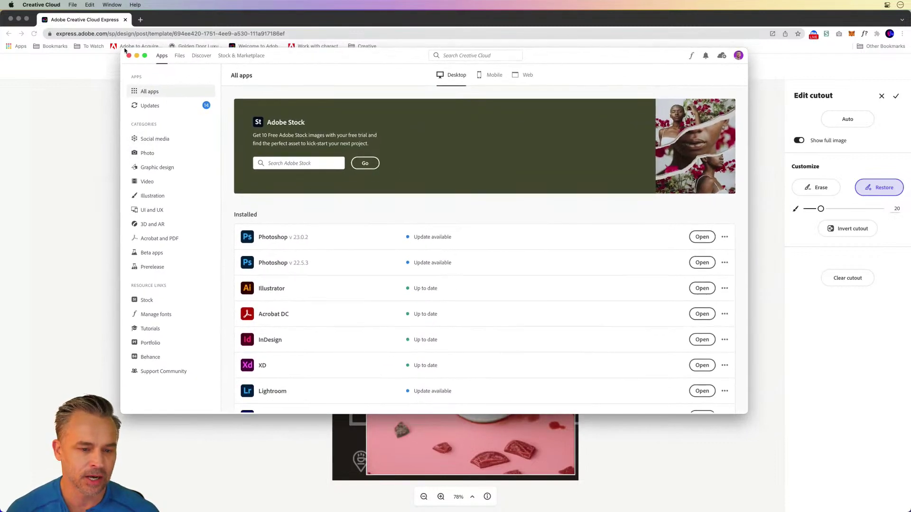
pyautogui.click(182, 51)
pyautogui.moveTo(340, 51); pyautogui.dragTo(345, 59)
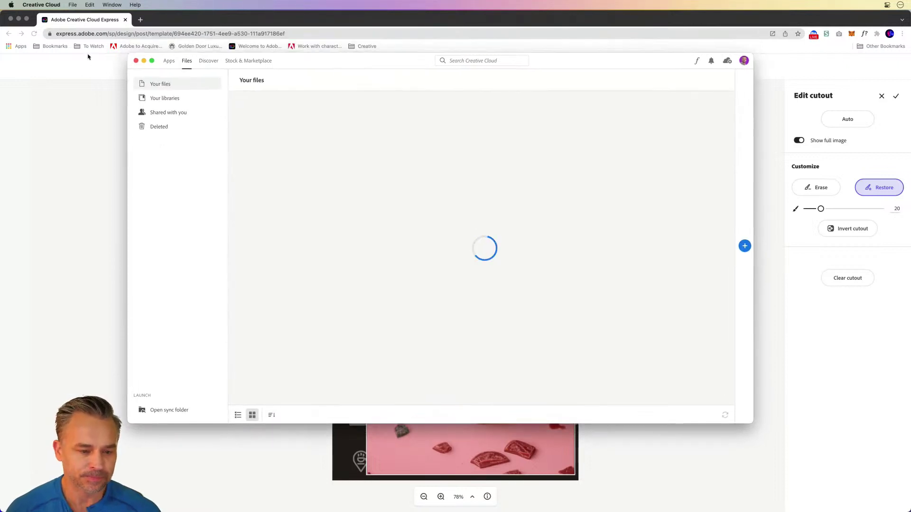
pyautogui.click(168, 60)
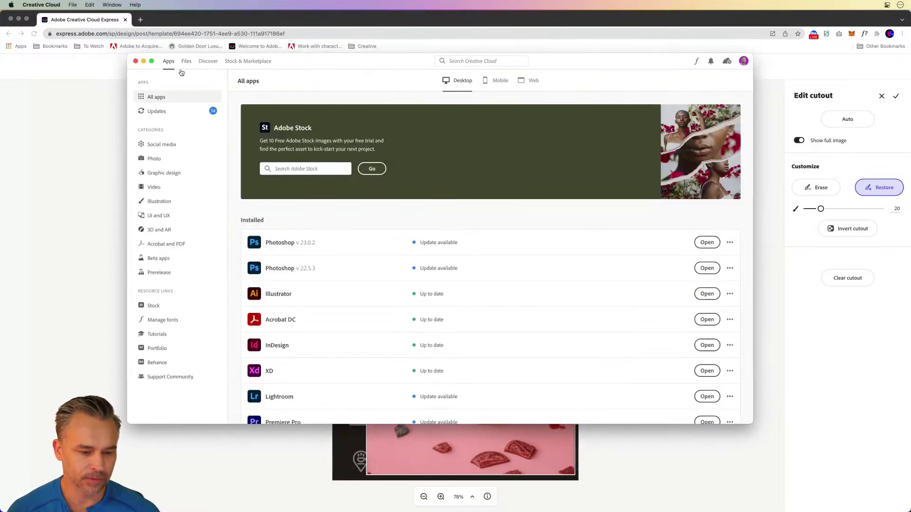
pyautogui.click(145, 320)
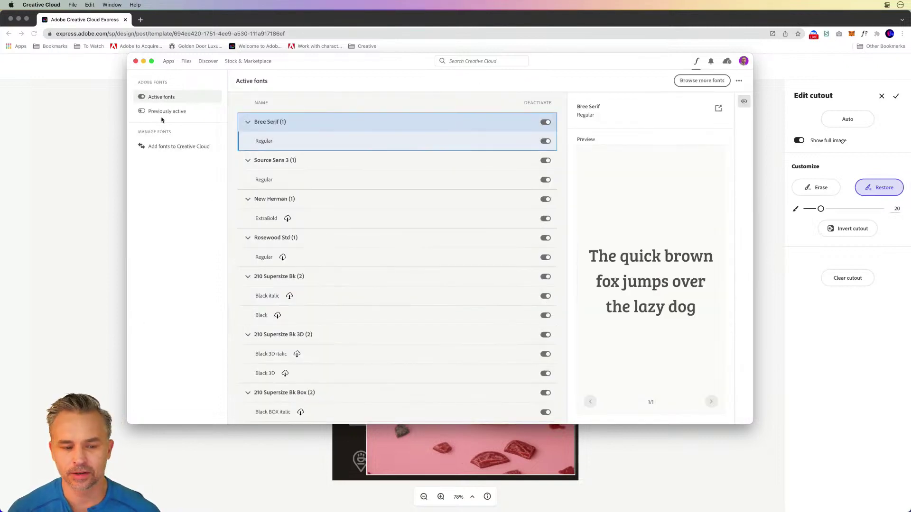
pyautogui.click(163, 114)
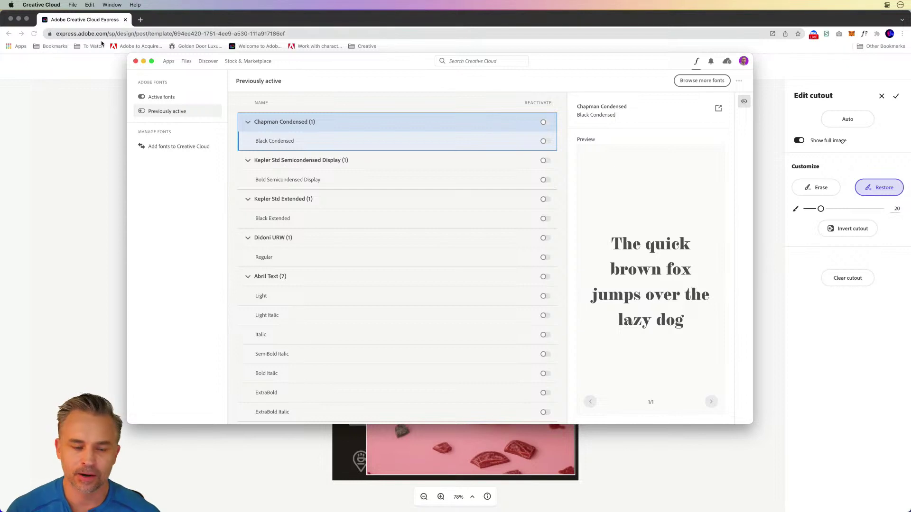
pyautogui.click(144, 61)
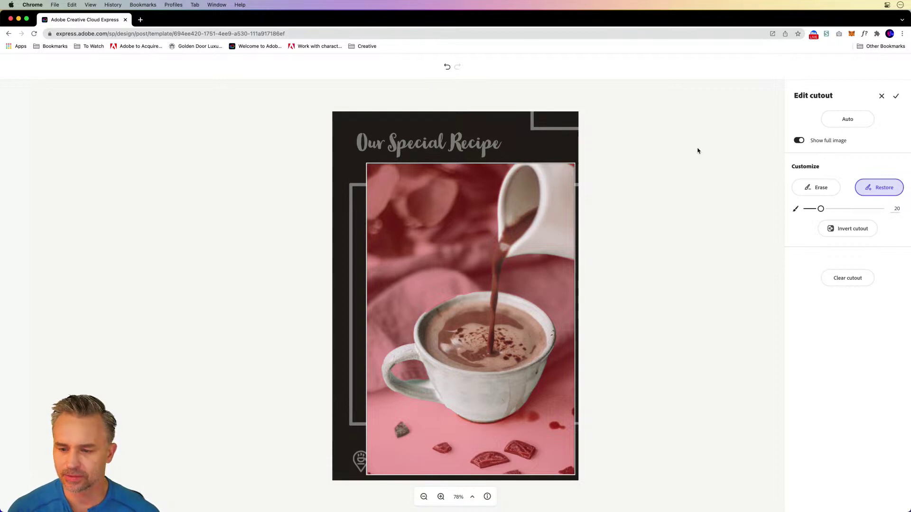
# Confirm the hot chocolate cutout and deselect, leaving the photo area showing only brown background.
pyautogui.click(896, 97)
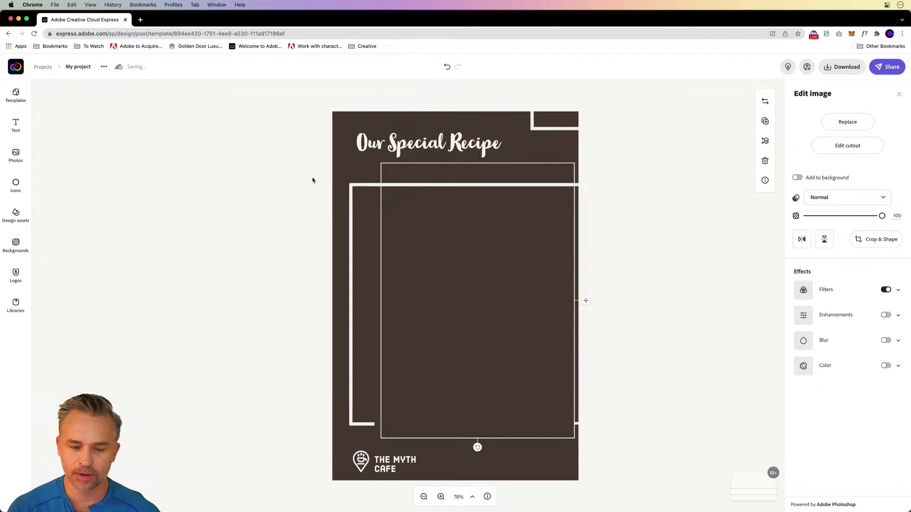
pyautogui.click(313, 181)
pyautogui.click(484, 296)
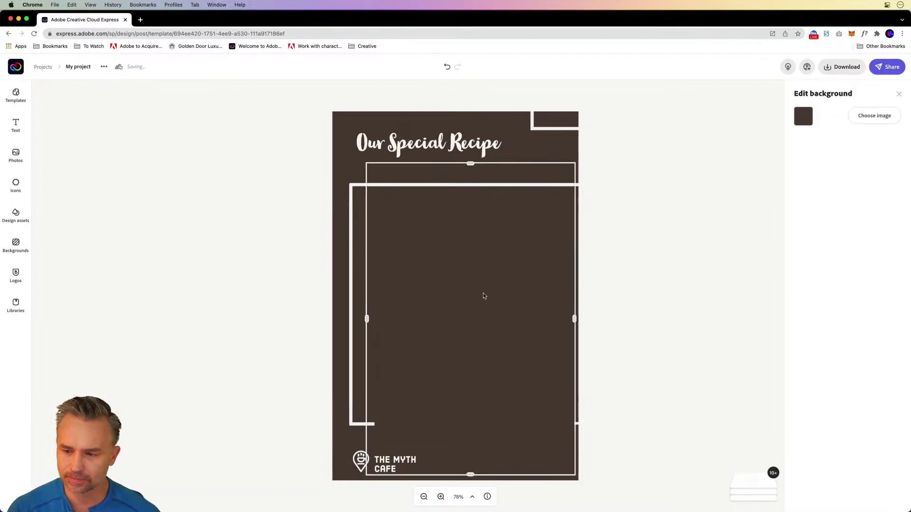
pyautogui.click(900, 93)
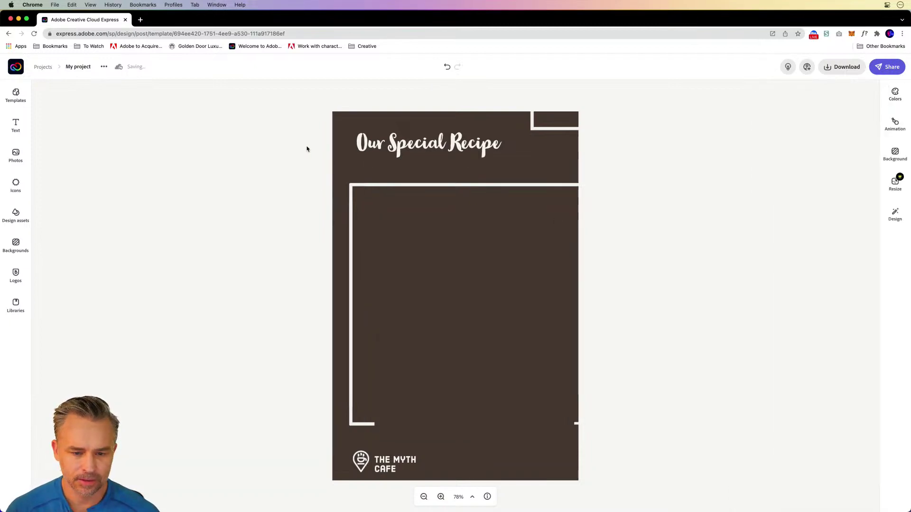
# Download the recipe story in PDF format.
pyautogui.click(843, 66)
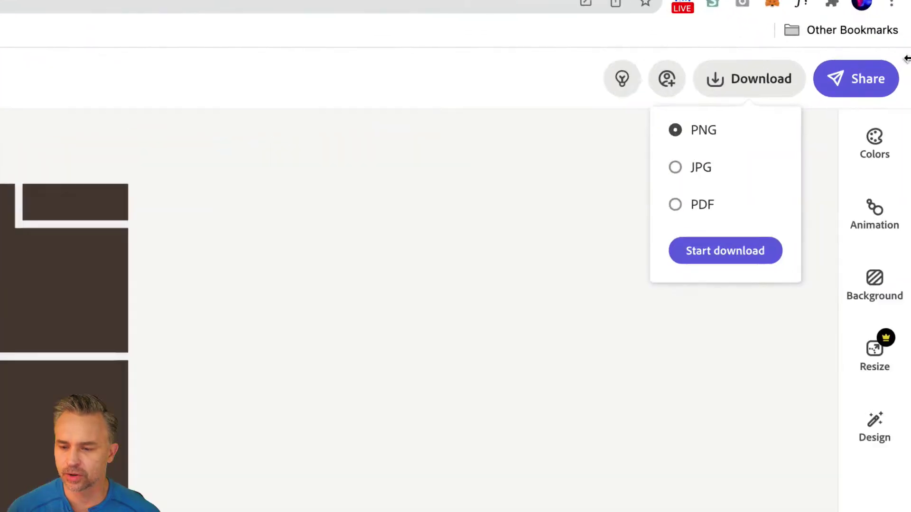
pyautogui.click(603, 246)
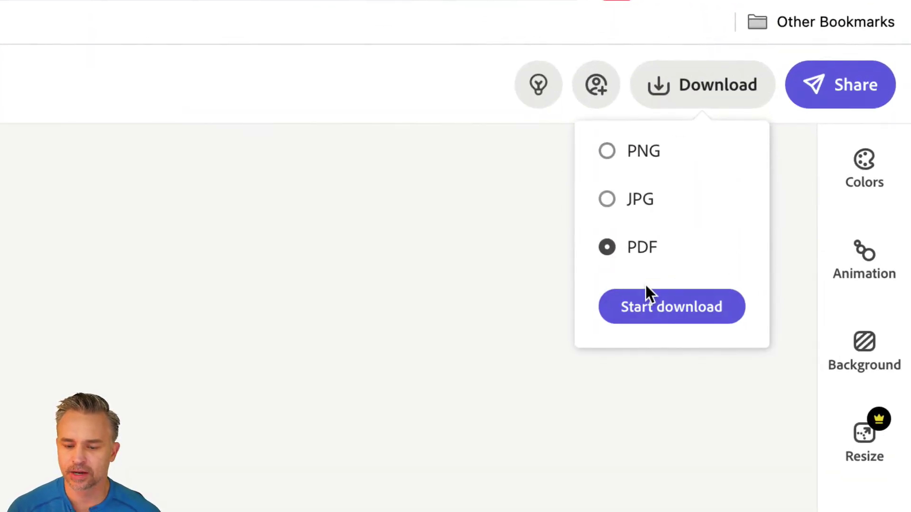
pyautogui.click(646, 308)
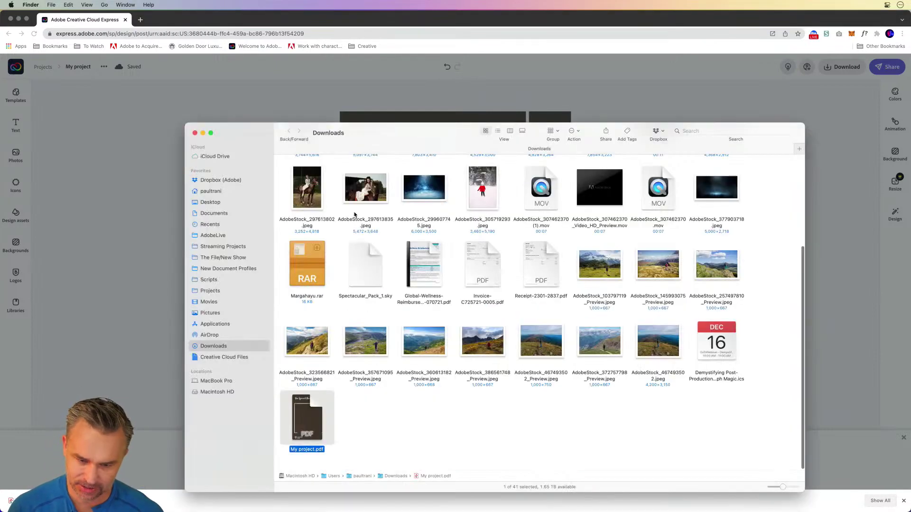
# Preview My project.pdf in Quick Look, then return to Chrome and keep editing.
pyautogui.press('space')
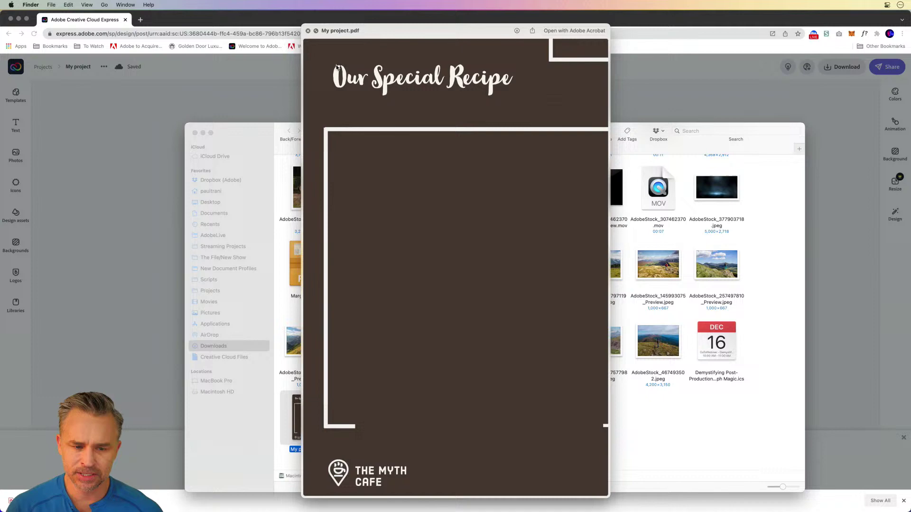
pyautogui.press('space')
pyautogui.click(221, 59)
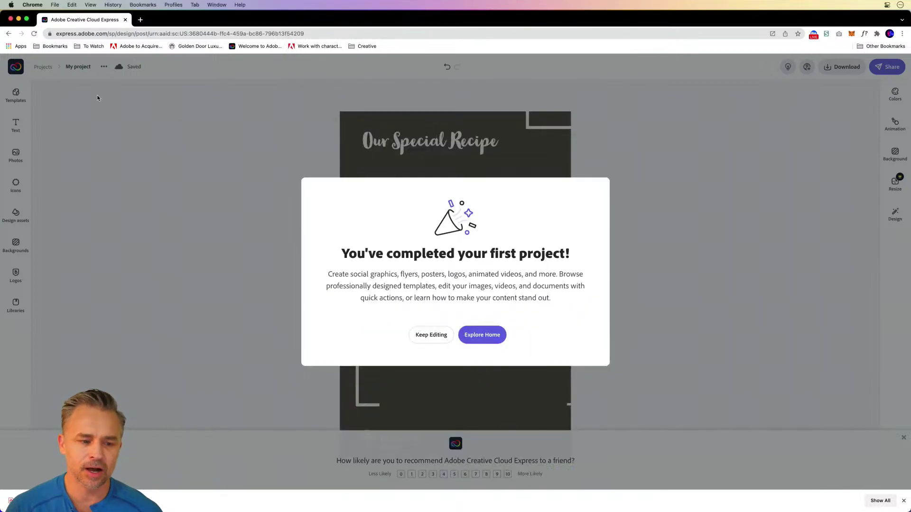
pyautogui.click(411, 335)
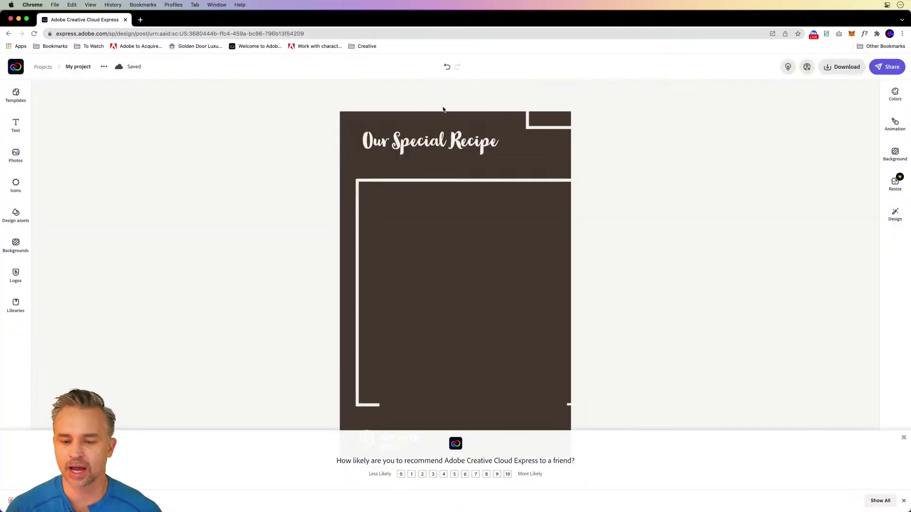
pyautogui.click(9, 98)
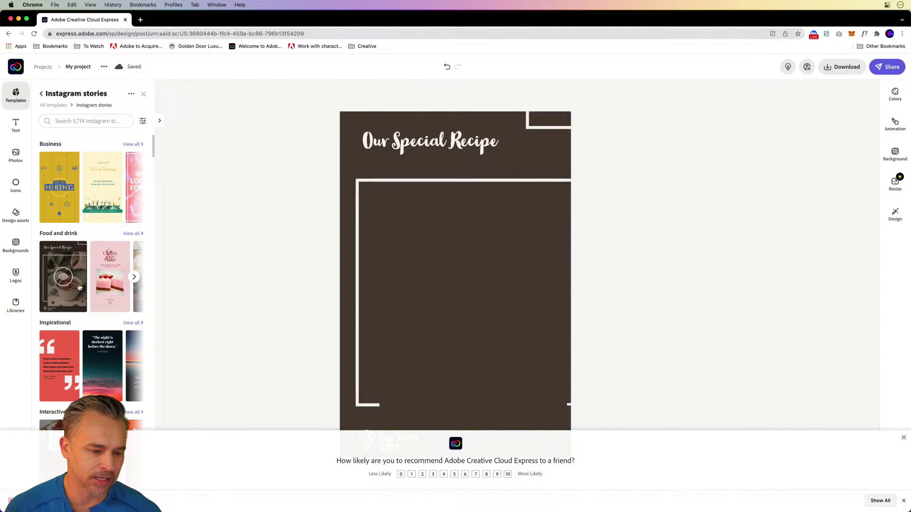
pyautogui.click(111, 278)
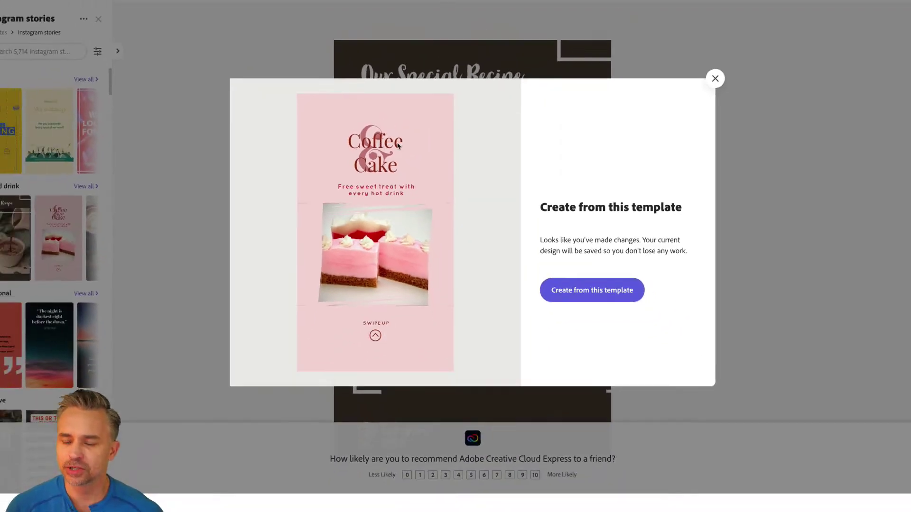
pyautogui.click(696, 104)
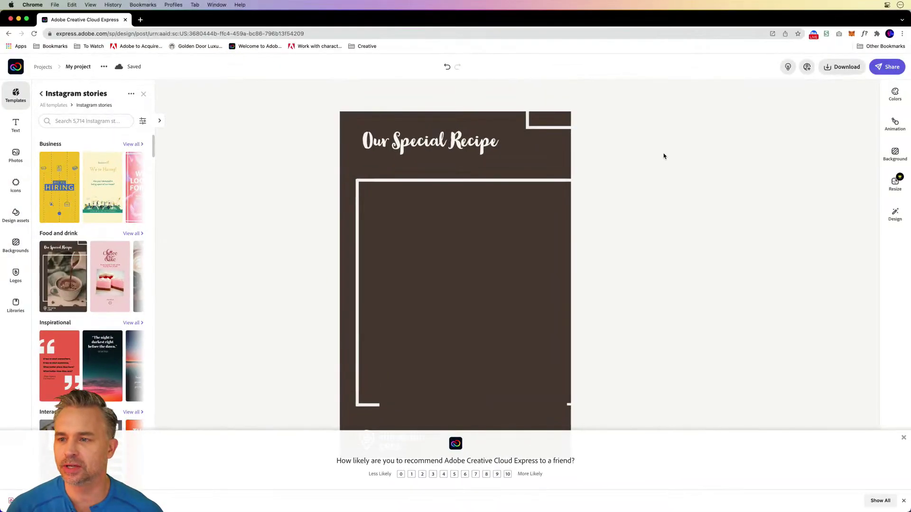
pyautogui.click(216, 158)
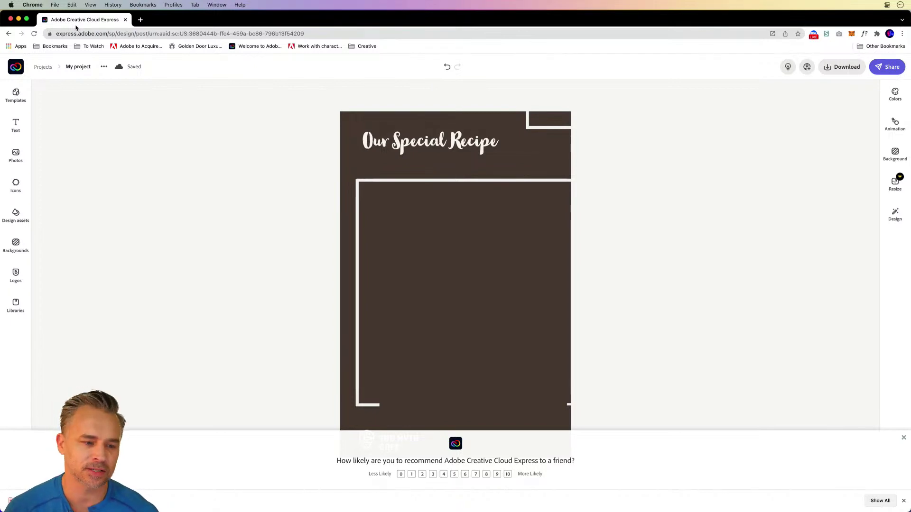
# Go to the Projects page, dismiss the survey and downloads bar, and show create-new options.
pyautogui.click(42, 66)
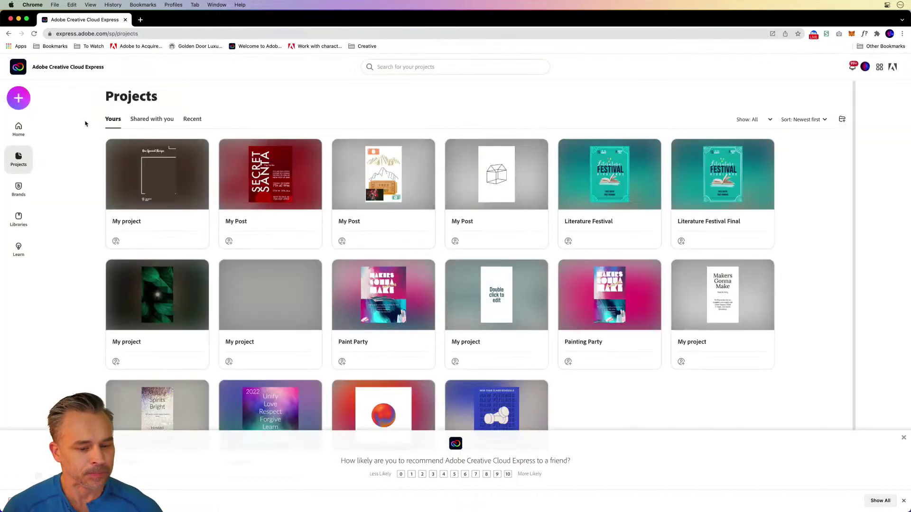
pyautogui.click(904, 437)
pyautogui.click(904, 501)
pyautogui.scroll(-2, 675, 417)
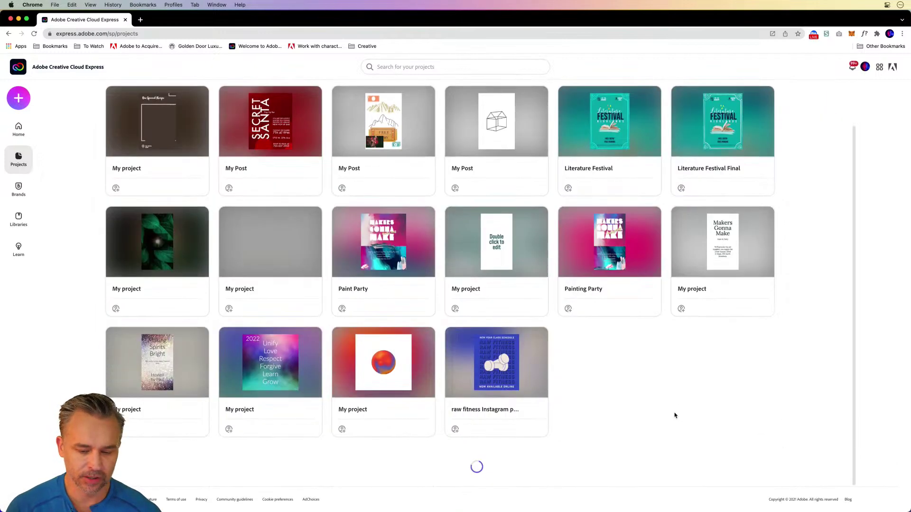
pyautogui.click(16, 100)
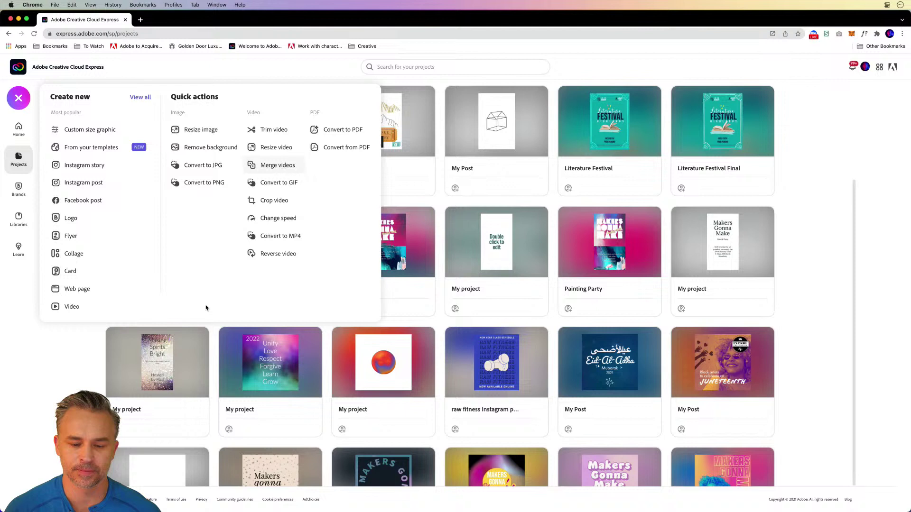
# Close the Create new / Quick actions panel to reveal the full project grid.
pyautogui.click(29, 294)
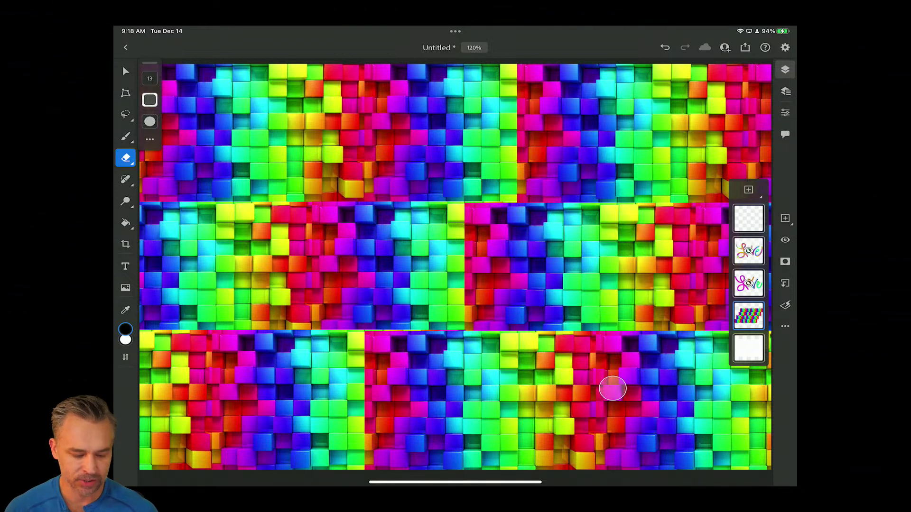
# Switch to the Dodge tool and show the Dodge, Burn, Sponge and Smudge flyout.
pyautogui.press('s')
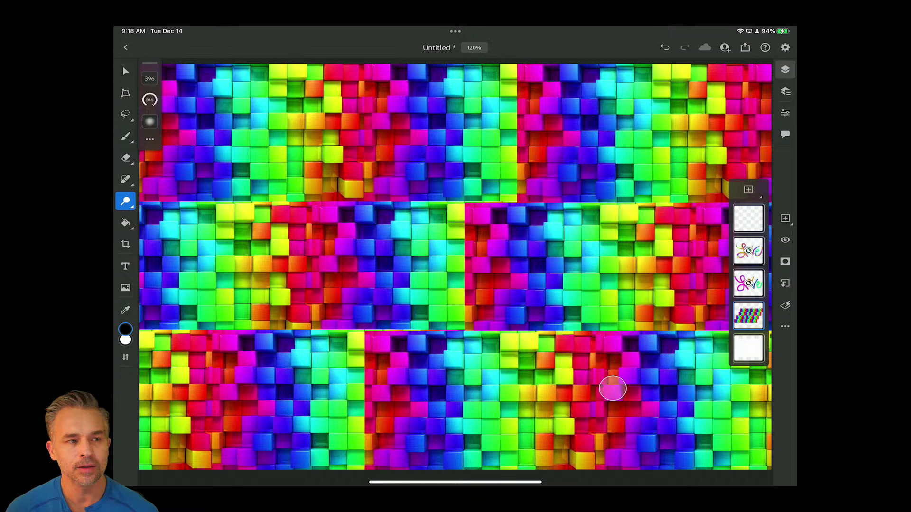
pyautogui.click(125, 201)
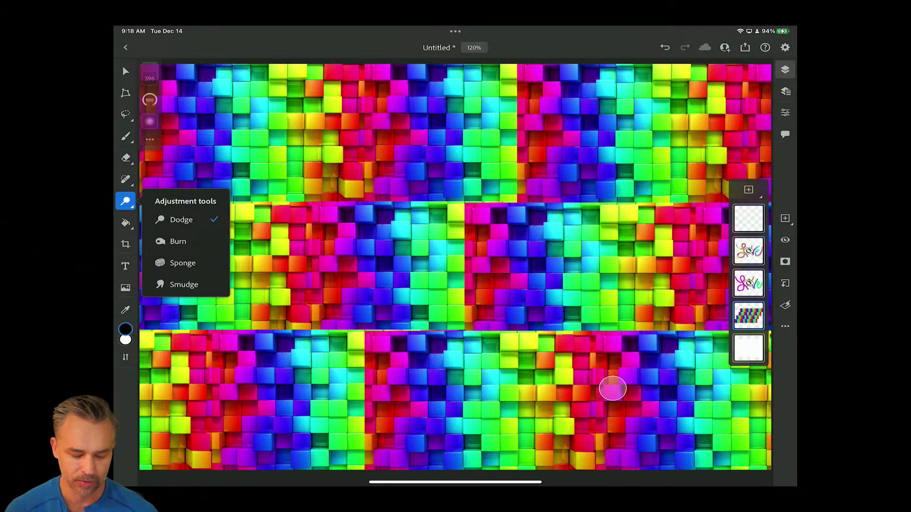
# Select Smudge at size 92 and strength 100, sampling all layers, on the empty top layer.
pyautogui.click(184, 284)
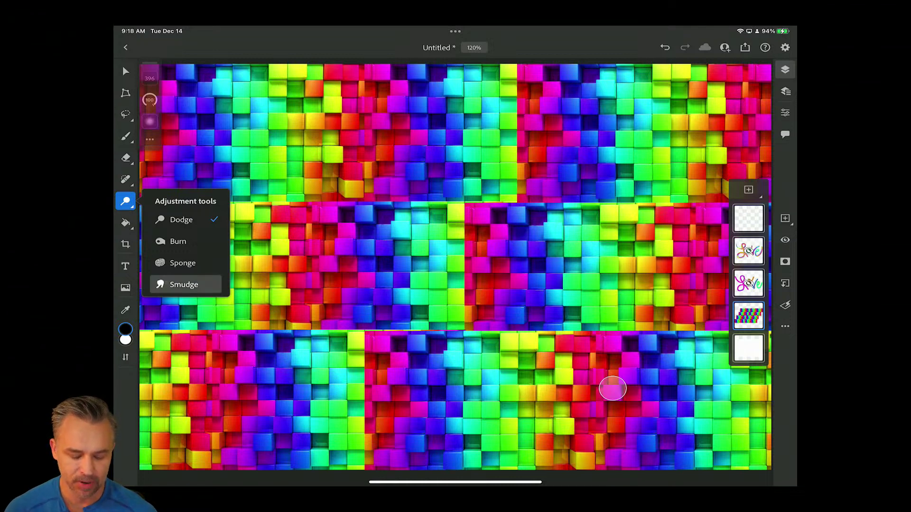
pyautogui.click(150, 79)
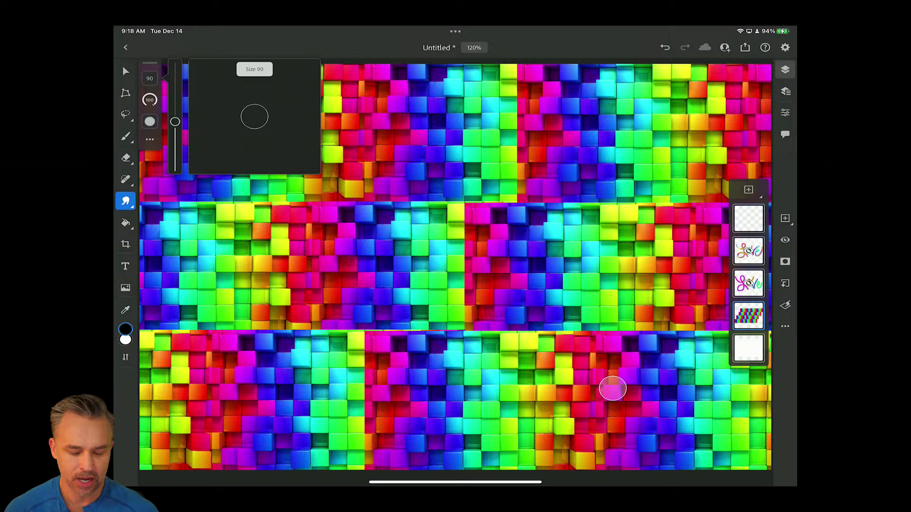
pyautogui.moveTo(175, 123); pyautogui.dragTo(175, 121)
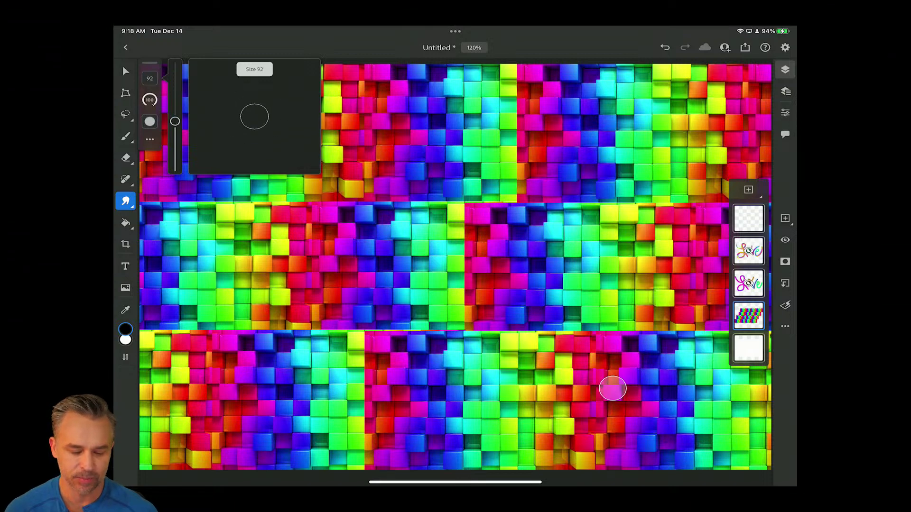
pyautogui.click(150, 100)
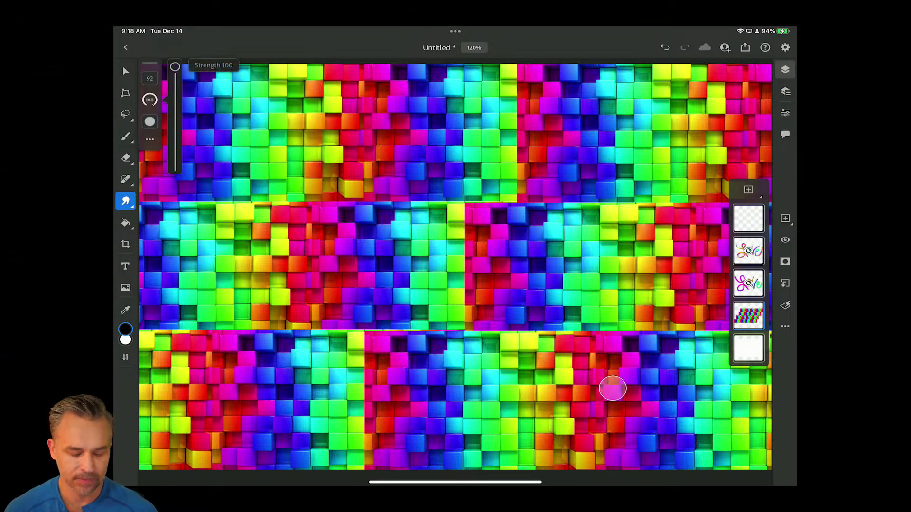
pyautogui.moveTo(175, 66)
pyautogui.mouseDown()
pyautogui.moveTo(175, 124)
pyautogui.moveTo(175, 66)
pyautogui.mouseUp()
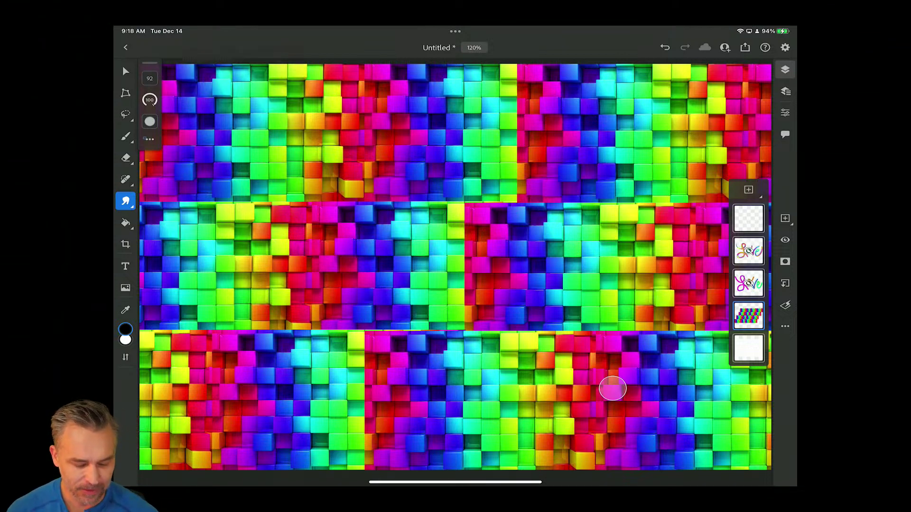
pyautogui.click(150, 139)
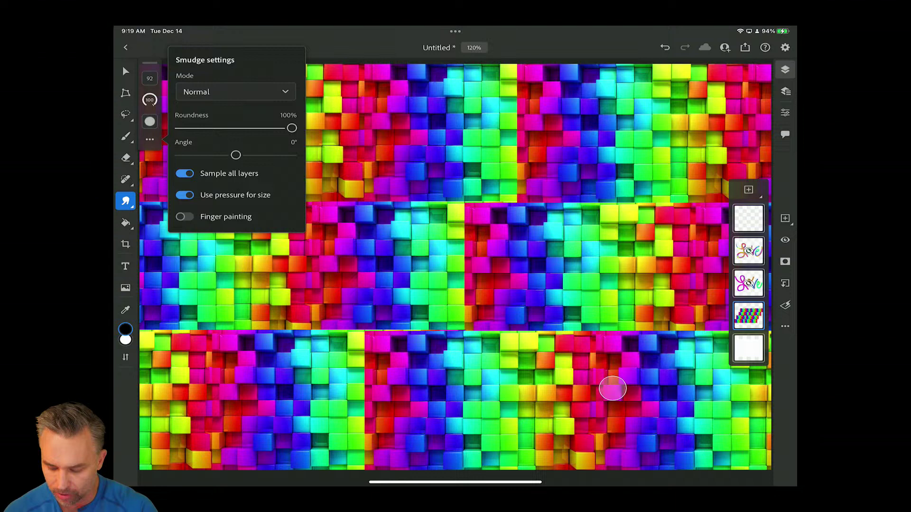
pyautogui.click(749, 218)
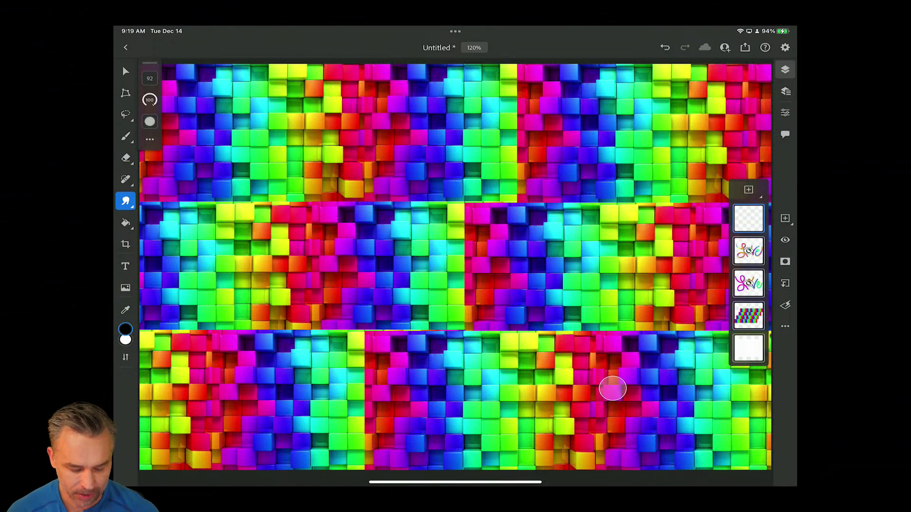
# Smudge the rainbow L, o, v and e strokes of 'Love', then hide the cube background to check.
pyautogui.moveTo(211, 156)
pyautogui.mouseDown()
pyautogui.moveTo(259, 243)
pyautogui.moveTo(331, 230)
pyautogui.moveTo(354, 182)
pyautogui.moveTo(297, 161)
pyautogui.moveTo(317, 268)
pyautogui.moveTo(202, 347)
pyautogui.mouseUp()
pyautogui.moveTo(252, 382)
pyautogui.mouseDown()
pyautogui.moveTo(351, 299)
pyautogui.moveTo(408, 389)
pyautogui.mouseUp()
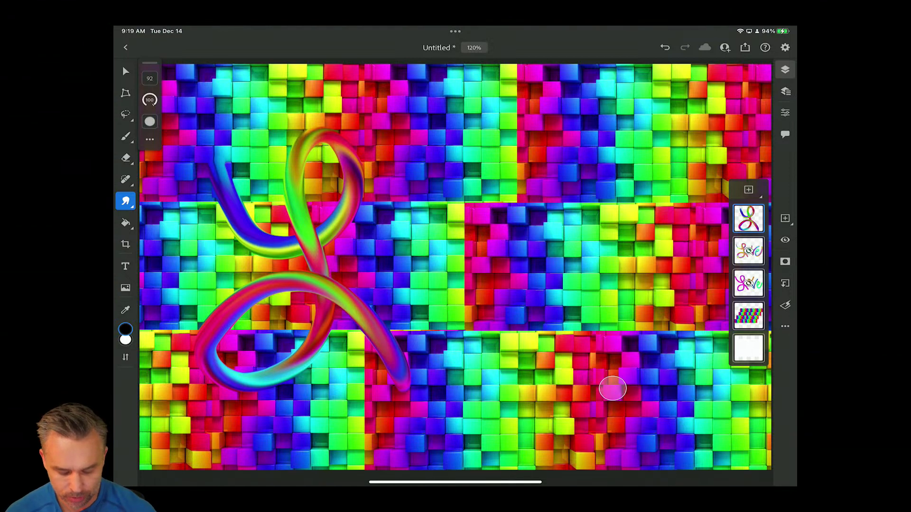
pyautogui.moveTo(417, 228)
pyautogui.mouseDown()
pyautogui.moveTo(413, 284)
pyautogui.moveTo(446, 180)
pyautogui.mouseUp()
pyautogui.moveTo(456, 244)
pyautogui.mouseDown()
pyautogui.moveTo(481, 305)
pyautogui.moveTo(496, 205)
pyautogui.moveTo(546, 170)
pyautogui.mouseUp()
pyautogui.moveTo(526, 261)
pyautogui.mouseDown()
pyautogui.moveTo(564, 251)
pyautogui.moveTo(524, 287)
pyautogui.moveTo(631, 304)
pyautogui.moveTo(647, 235)
pyautogui.mouseUp()
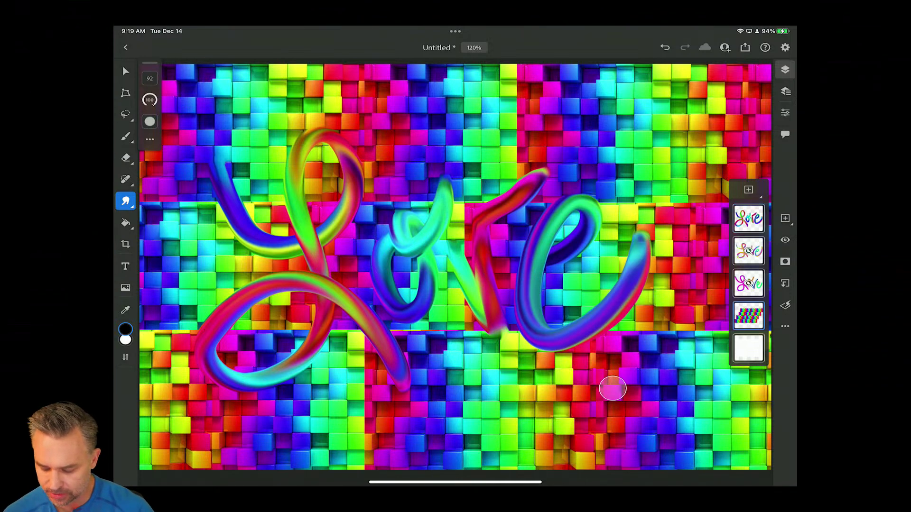
pyautogui.click(785, 240)
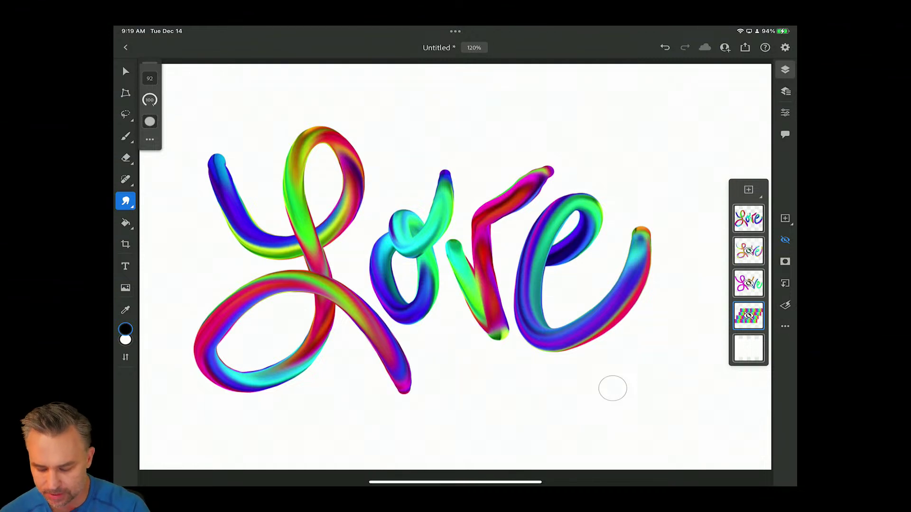
# Undo back to the cube background, redraw the v and e strokes, and hide the background again.
pyautogui.hotkey('ctrl', 'z')
pyautogui.hotkey('ctrl', 'z')
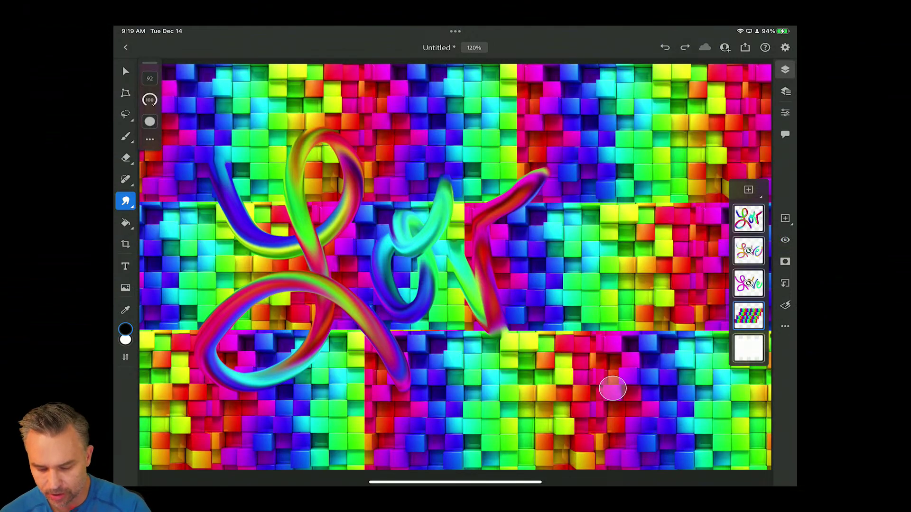
pyautogui.hotkey('ctrl', 'z')
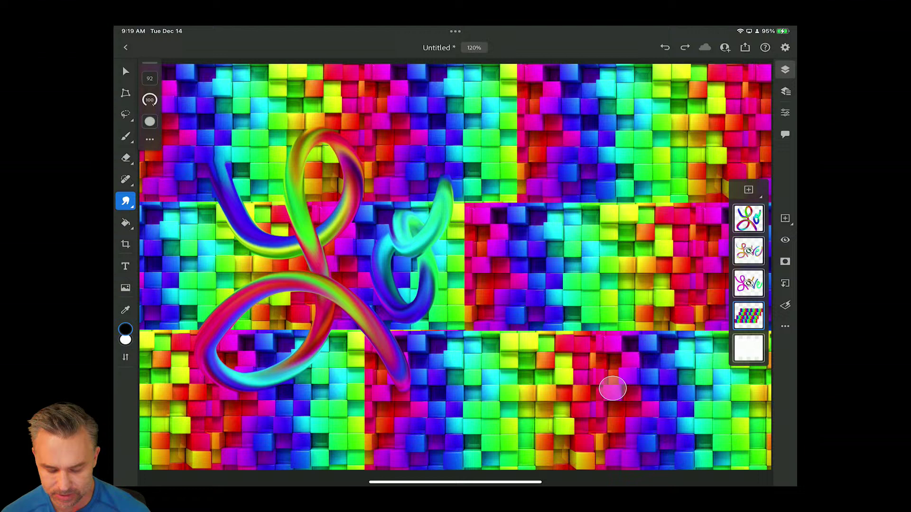
pyautogui.moveTo(456, 235)
pyautogui.mouseDown()
pyautogui.moveTo(496, 328)
pyautogui.moveTo(545, 194)
pyautogui.moveTo(593, 168)
pyautogui.mouseUp()
pyautogui.moveTo(588, 252)
pyautogui.mouseDown()
pyautogui.moveTo(581, 216)
pyautogui.moveTo(541, 289)
pyautogui.moveTo(606, 320)
pyautogui.moveTo(650, 247)
pyautogui.mouseUp()
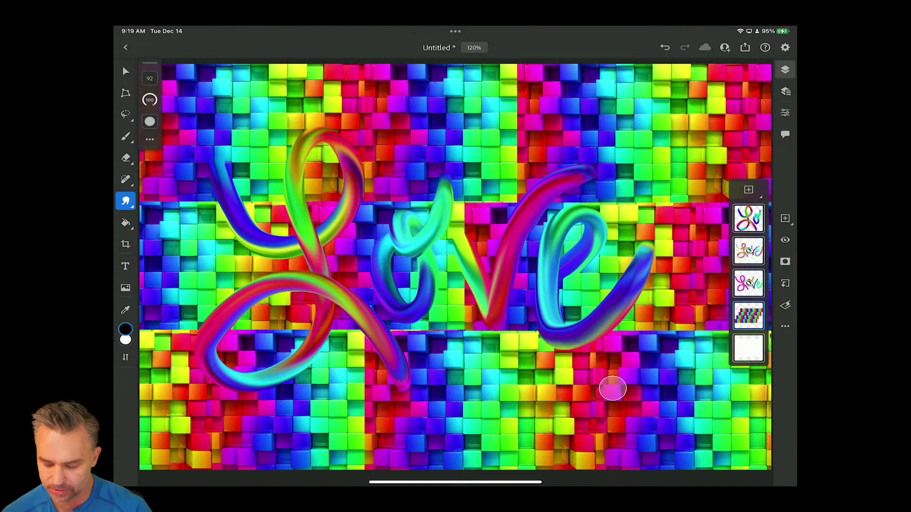
pyautogui.click(785, 240)
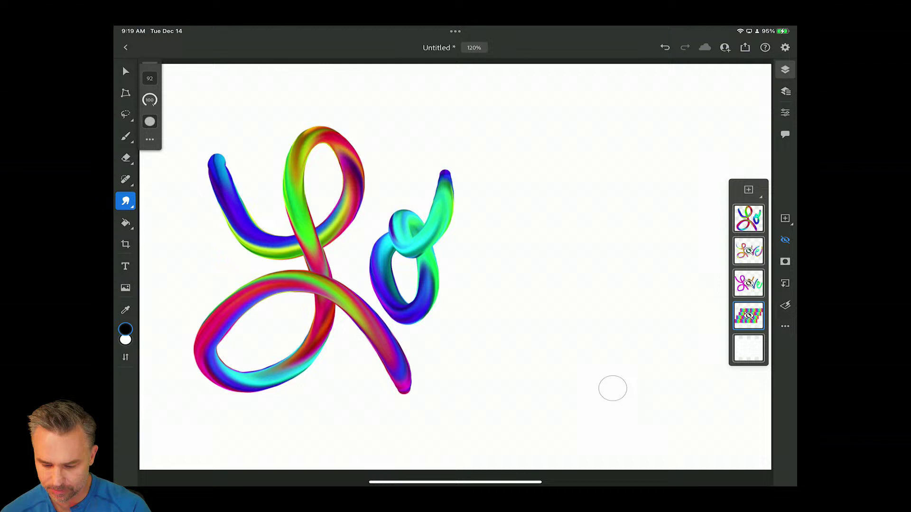
# Undo again, redraw the final v and e strokes of Love, and hide the cube background layer.
pyautogui.hotkey('ctrl', 'z')
pyautogui.hotkey('ctrl', 'z')
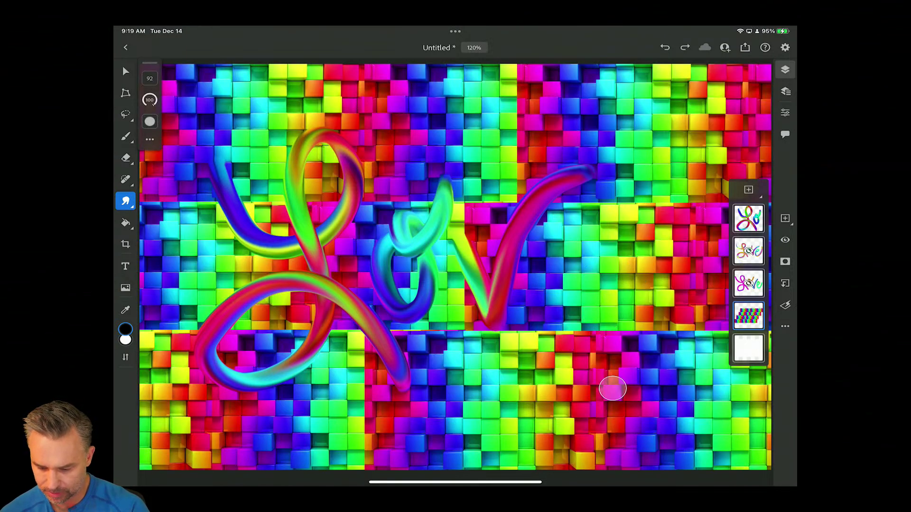
pyautogui.hotkey('ctrl', 'z')
pyautogui.hotkey('ctrl', 'z')
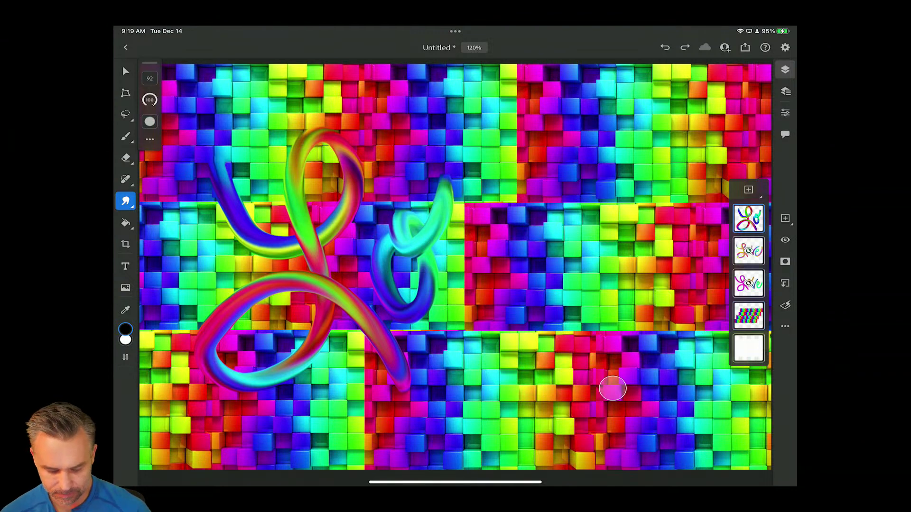
pyautogui.moveTo(446, 238)
pyautogui.mouseDown()
pyautogui.moveTo(493, 311)
pyautogui.moveTo(520, 193)
pyautogui.moveTo(543, 162)
pyautogui.mouseUp()
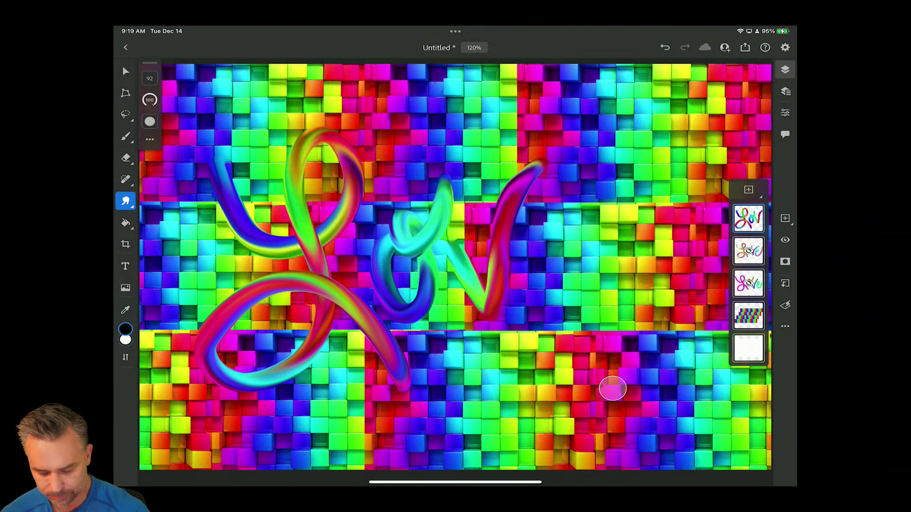
pyautogui.moveTo(541, 265)
pyautogui.mouseDown()
pyautogui.moveTo(527, 223)
pyautogui.moveTo(631, 237)
pyautogui.moveTo(636, 220)
pyautogui.mouseUp()
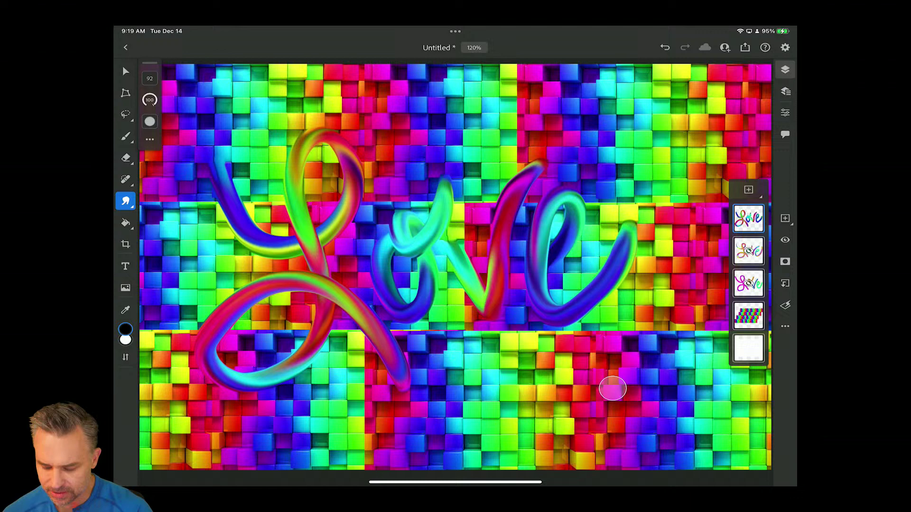
pyautogui.hotkey('alt', '[')
pyautogui.hotkey('alt', '[')
pyautogui.hotkey('alt', '[')
pyautogui.hotkey('ctrl', ',')
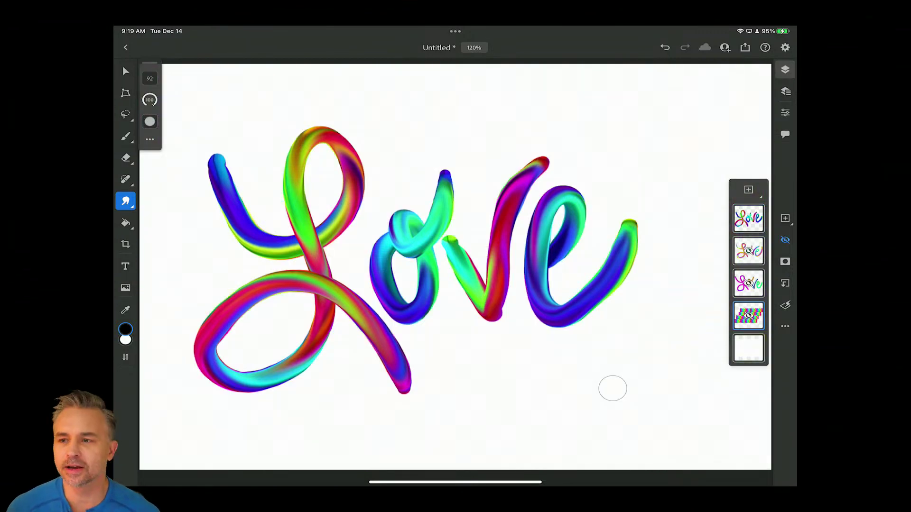
pyautogui.scroll(5, 265, 313)
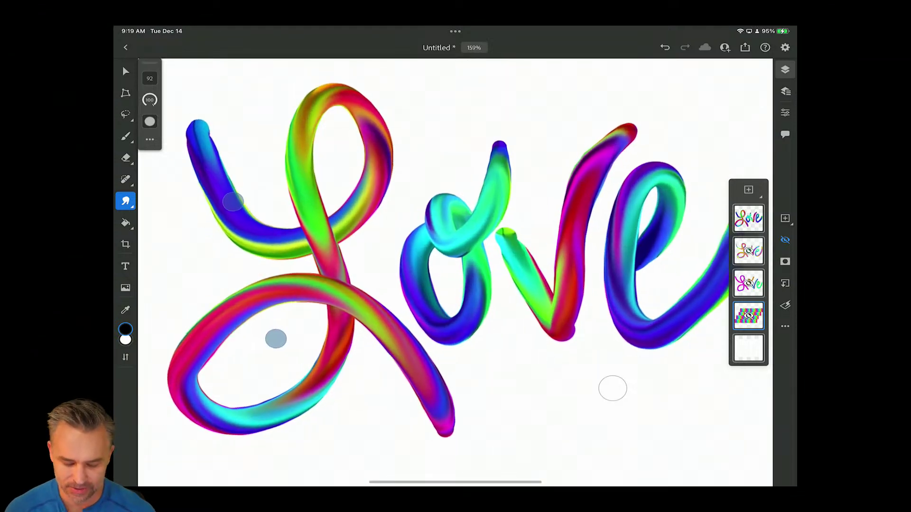
pyautogui.scroll(-3, 225, 272)
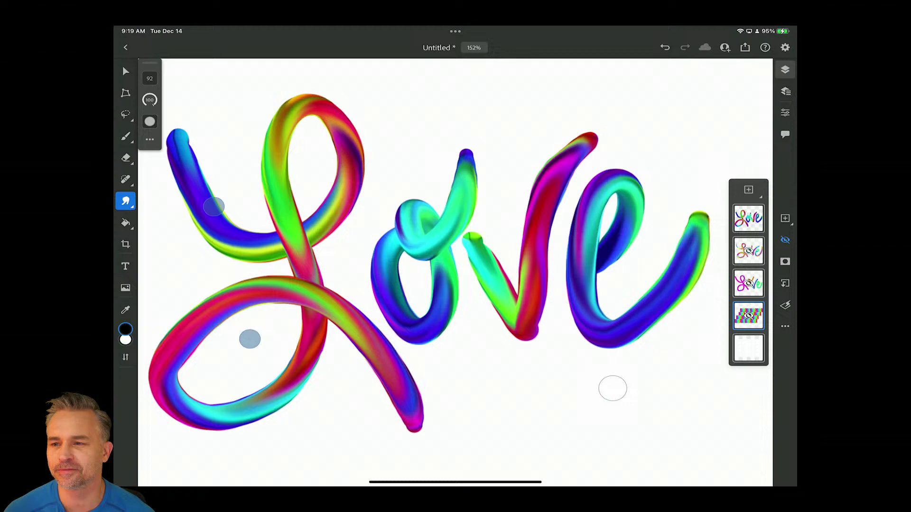
pyautogui.scroll(-3, 233, 272)
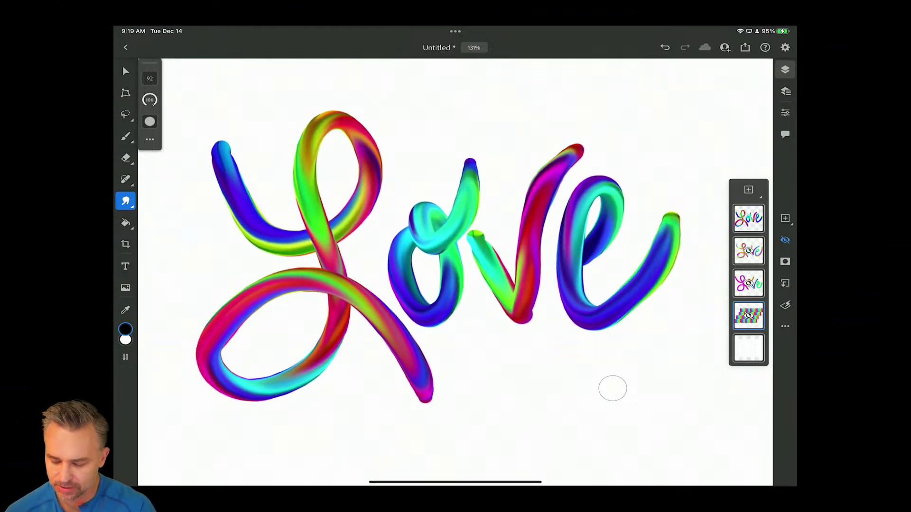
# Hide the Love lettering layer and make the cube background the working layer.
pyautogui.click(785, 239)
pyautogui.click(748, 218)
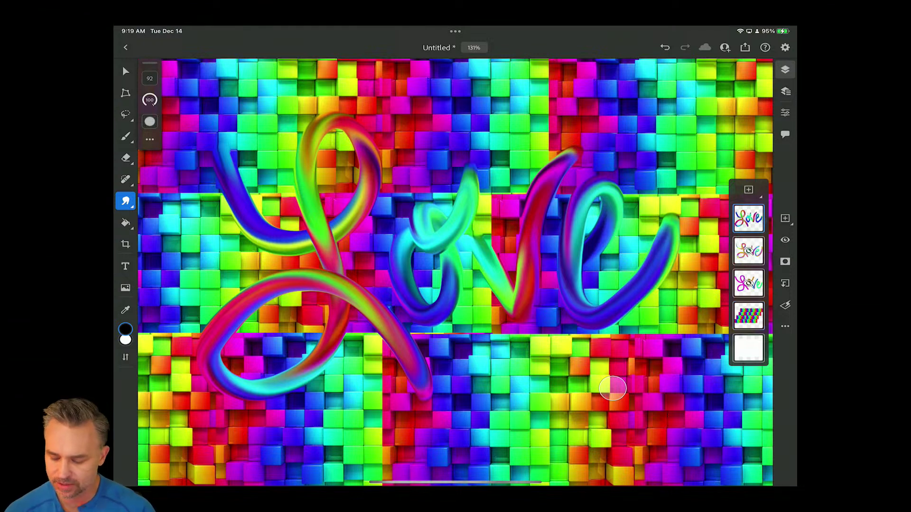
pyautogui.click(786, 240)
pyautogui.click(749, 315)
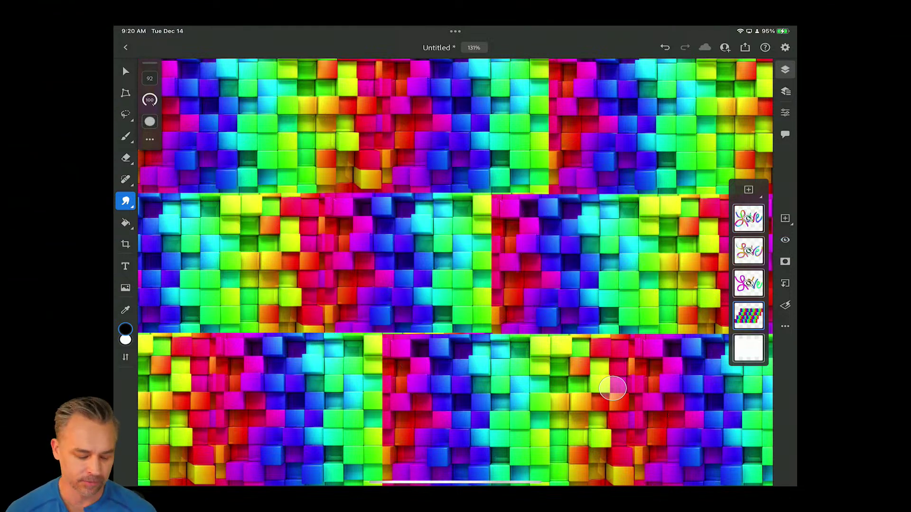
# Choose the Sponge tool in Desaturate mode with flow 100 and a much larger size.
pyautogui.click(125, 201)
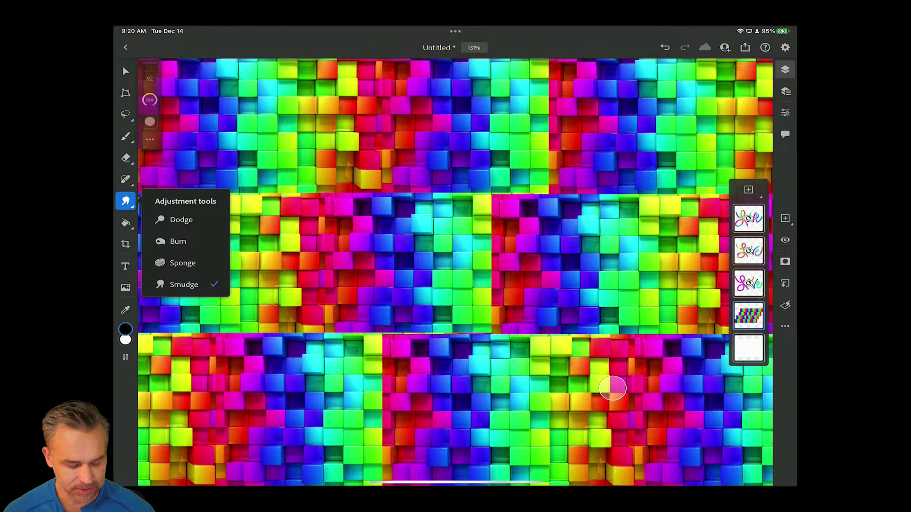
pyautogui.click(182, 263)
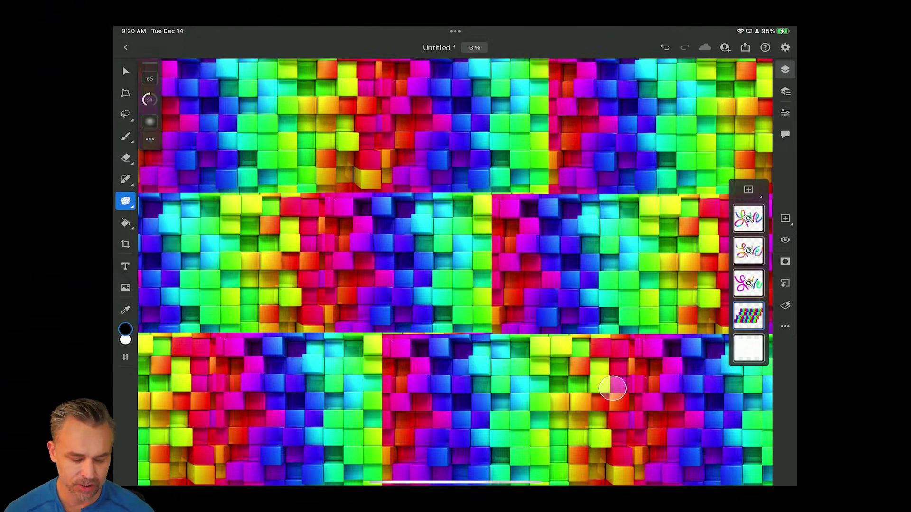
pyautogui.click(149, 139)
pyautogui.click(236, 102)
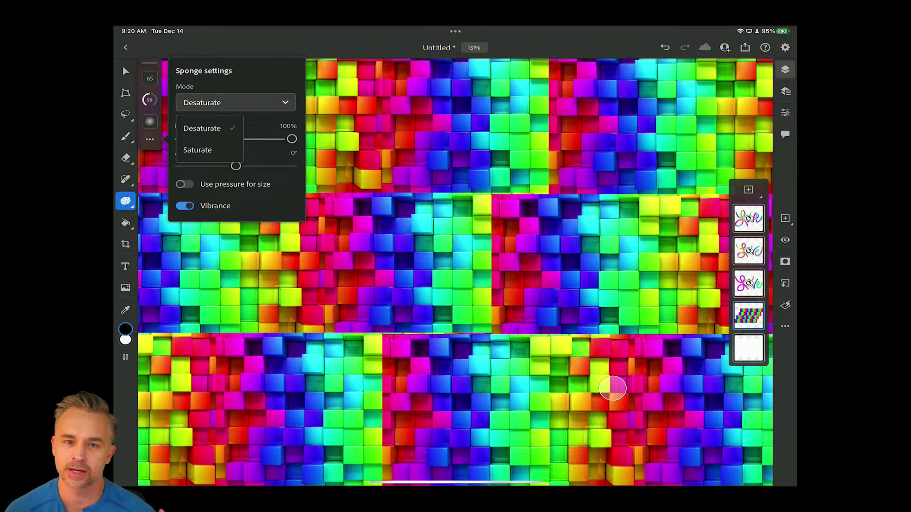
pyautogui.click(202, 128)
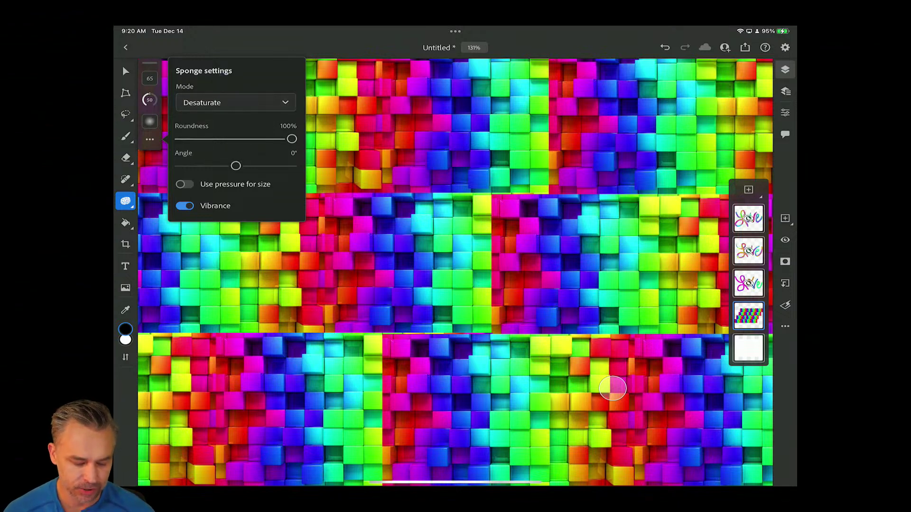
pyautogui.click(149, 99)
pyautogui.moveTo(175, 118); pyautogui.dragTo(175, 66)
pyautogui.click(149, 78)
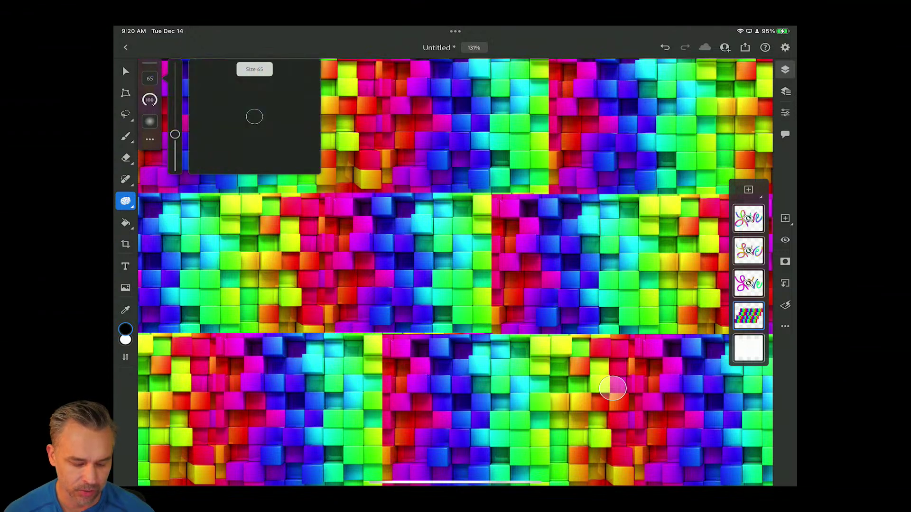
pyautogui.moveTo(175, 122)
pyautogui.mouseDown()
pyautogui.moveTo(175, 95)
pyautogui.moveTo(175, 113)
pyautogui.mouseUp()
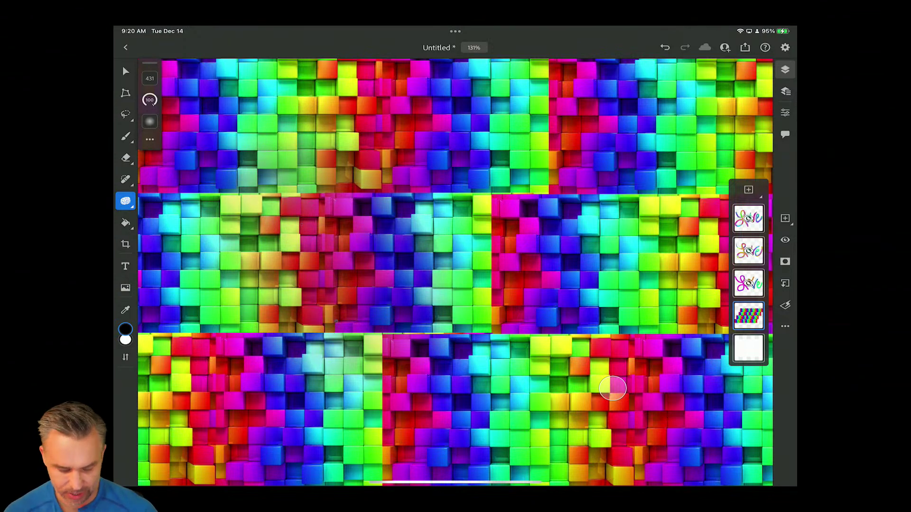
# Sponge the middle band of cubes to grey, then show the Love lettering again.
pyautogui.moveTo(289, 228)
pyautogui.mouseDown()
pyautogui.moveTo(292, 292)
pyautogui.moveTo(256, 199)
pyautogui.mouseUp()
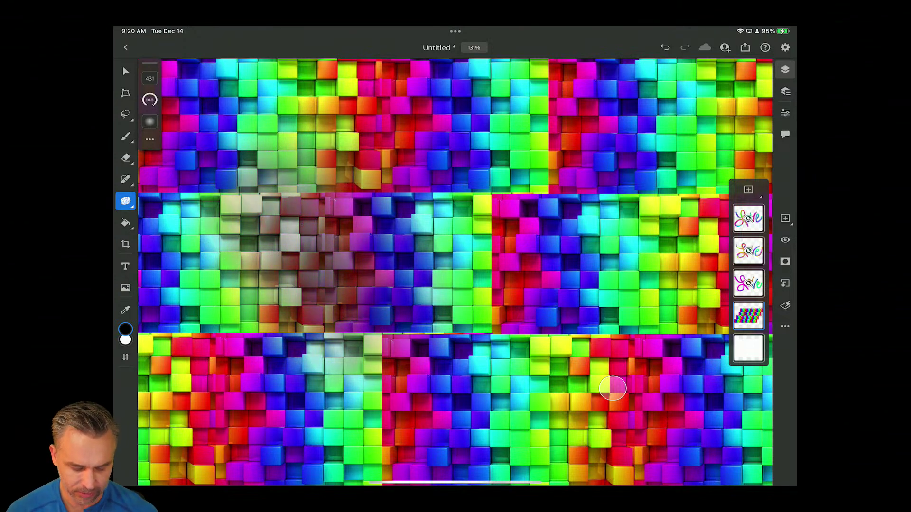
pyautogui.moveTo(332, 294); pyautogui.dragTo(373, 349)
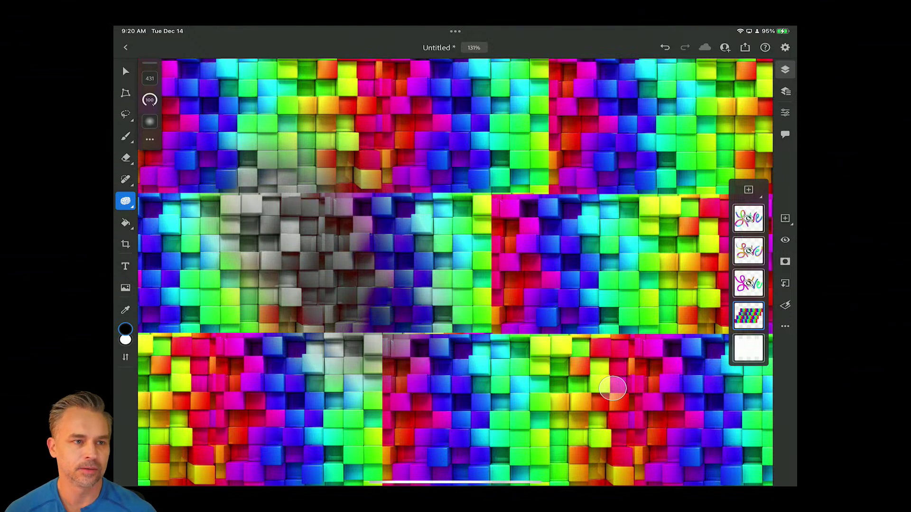
pyautogui.moveTo(437, 242); pyautogui.dragTo(477, 291)
pyautogui.moveTo(456, 214)
pyautogui.mouseDown()
pyautogui.moveTo(480, 294)
pyautogui.moveTo(479, 214)
pyautogui.mouseUp()
pyautogui.moveTo(607, 228)
pyautogui.mouseDown()
pyautogui.moveTo(622, 289)
pyautogui.moveTo(655, 266)
pyautogui.mouseUp()
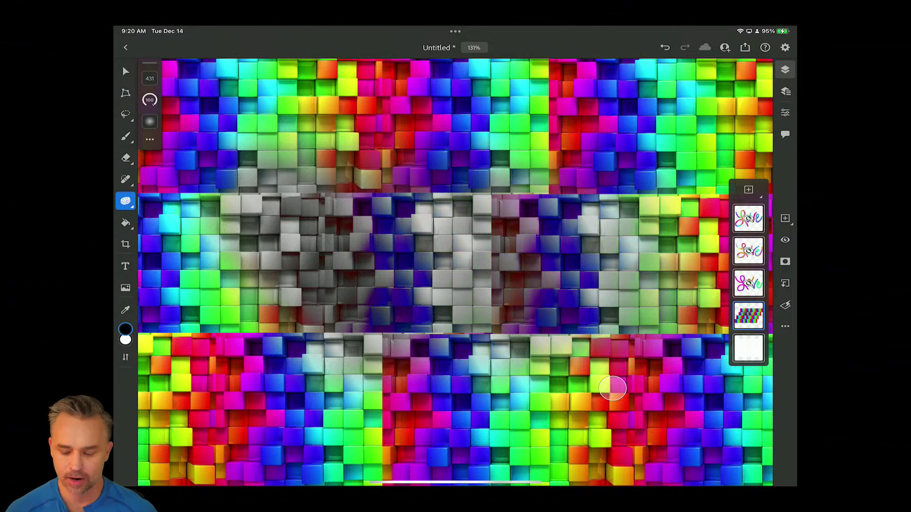
pyautogui.click(748, 218)
pyautogui.click(785, 239)
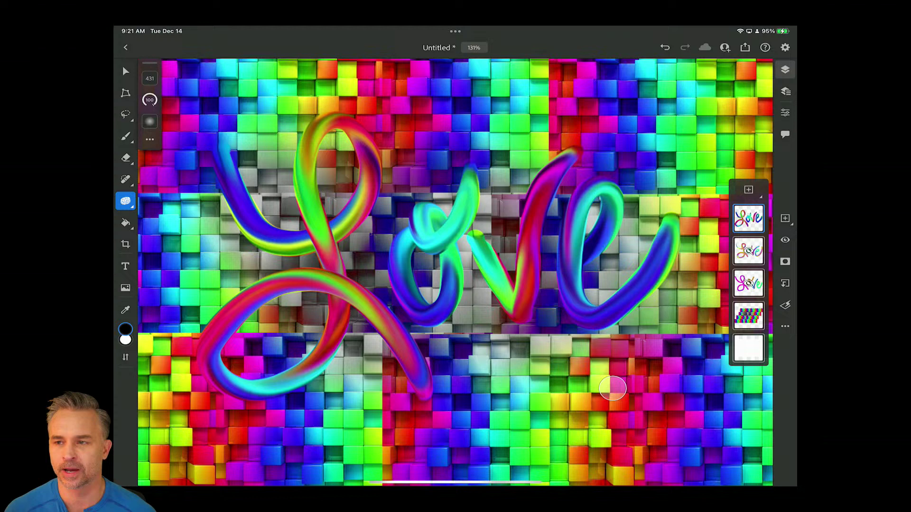
# Add a new blank top layer, hide the Love lettering, and make the new layer active.
pyautogui.click(749, 190)
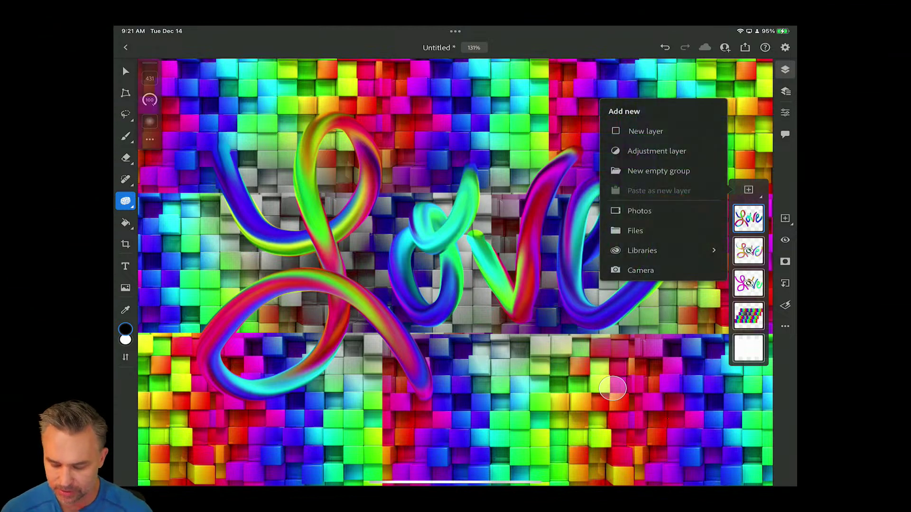
pyautogui.click(646, 131)
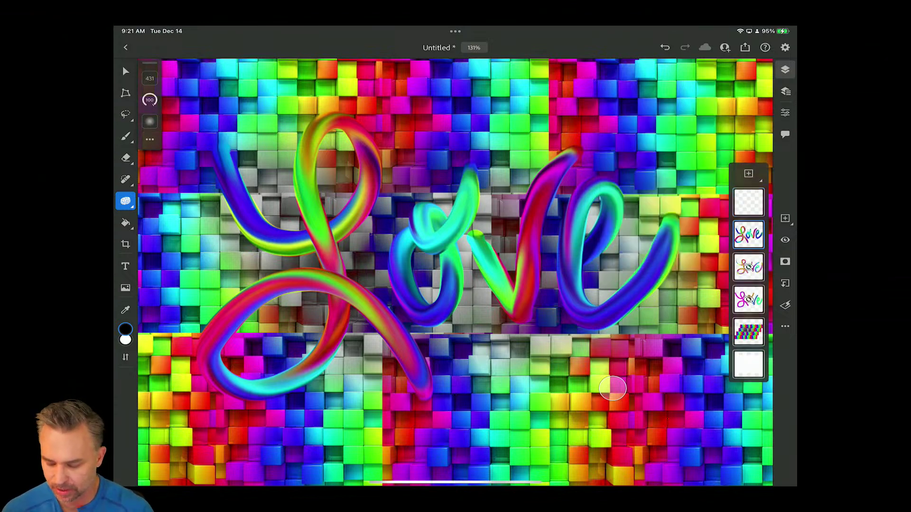
pyautogui.click(785, 240)
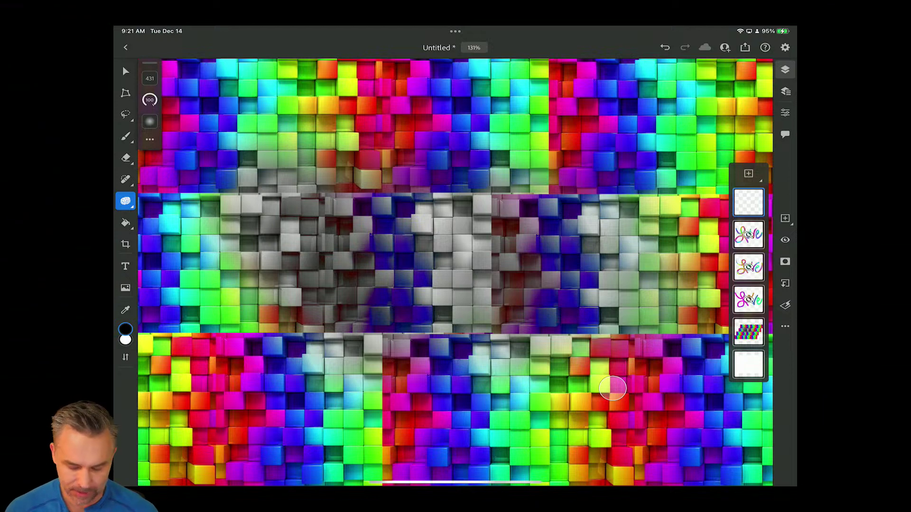
pyautogui.click(749, 332)
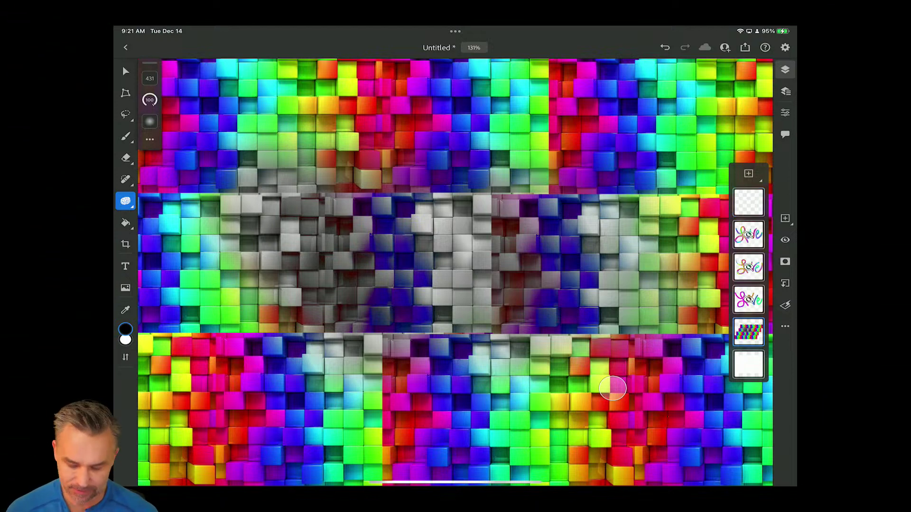
pyautogui.click(748, 202)
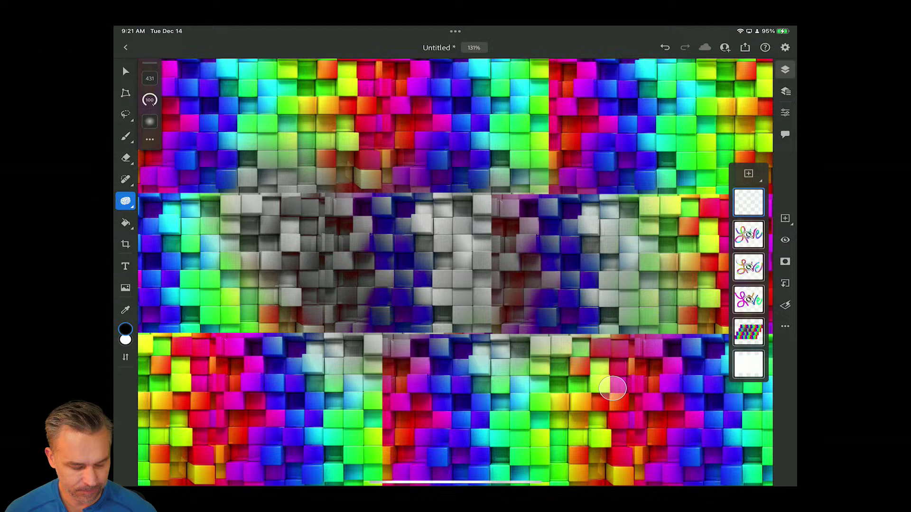
# With the Smudge tool, draw the e and s after the y to spell 'yes'.
pyautogui.click(125, 201)
pyautogui.click(184, 284)
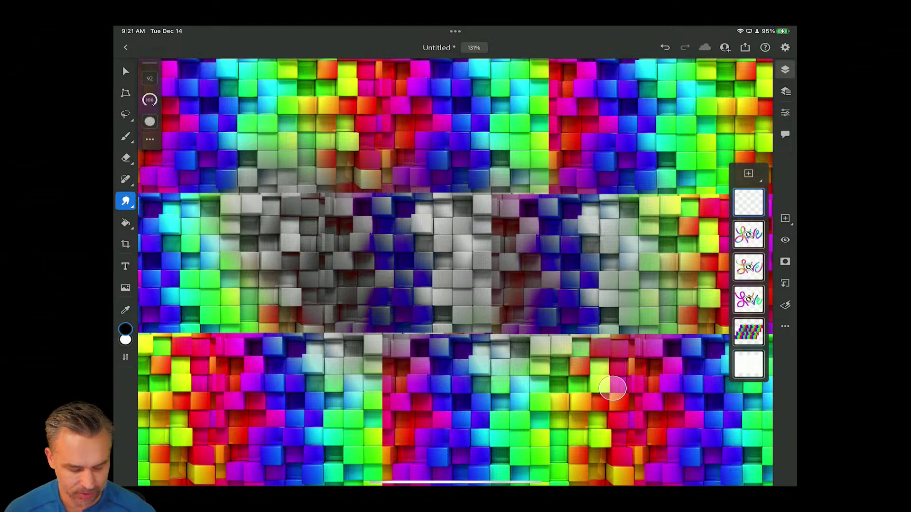
pyautogui.moveTo(399, 285); pyautogui.dragTo(505, 334)
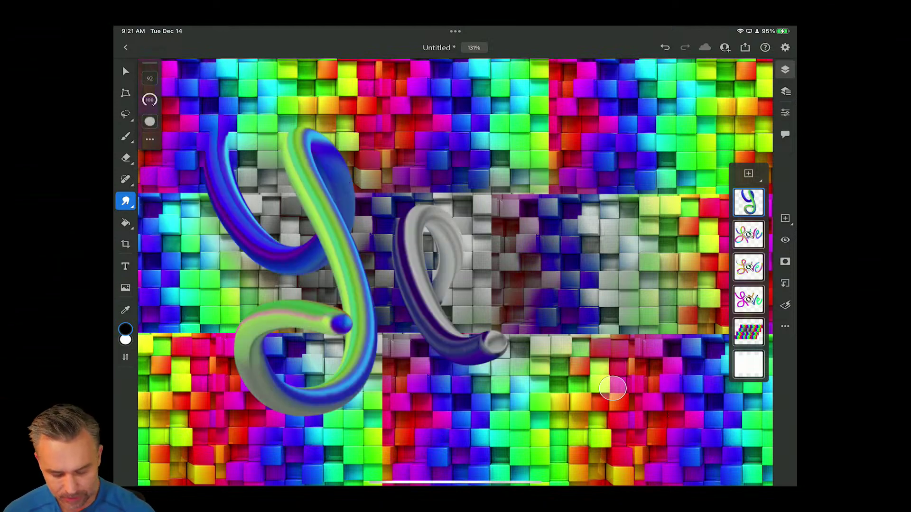
pyautogui.moveTo(575, 171)
pyautogui.mouseDown()
pyautogui.moveTo(545, 189)
pyautogui.moveTo(527, 389)
pyautogui.mouseUp()
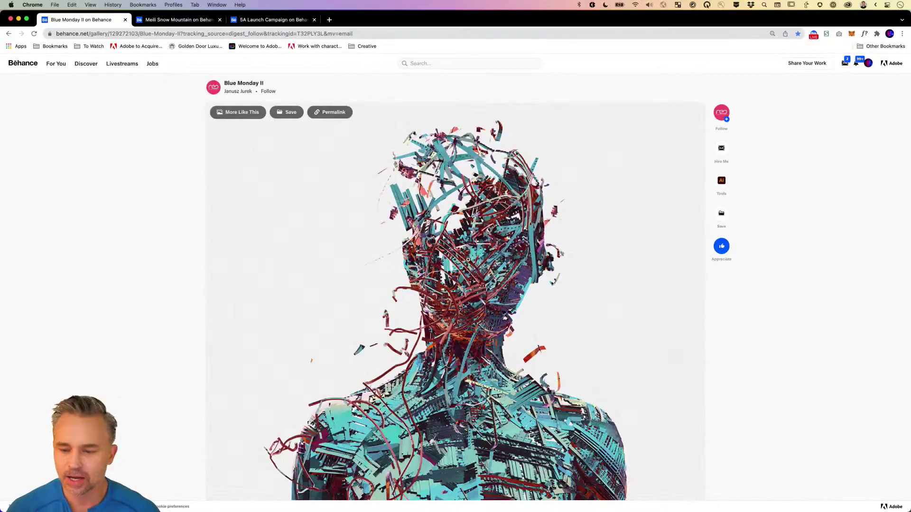
# Page through the Blue Monday II images full-screen, then follow the project's creator.
pyautogui.moveTo(723, 188)
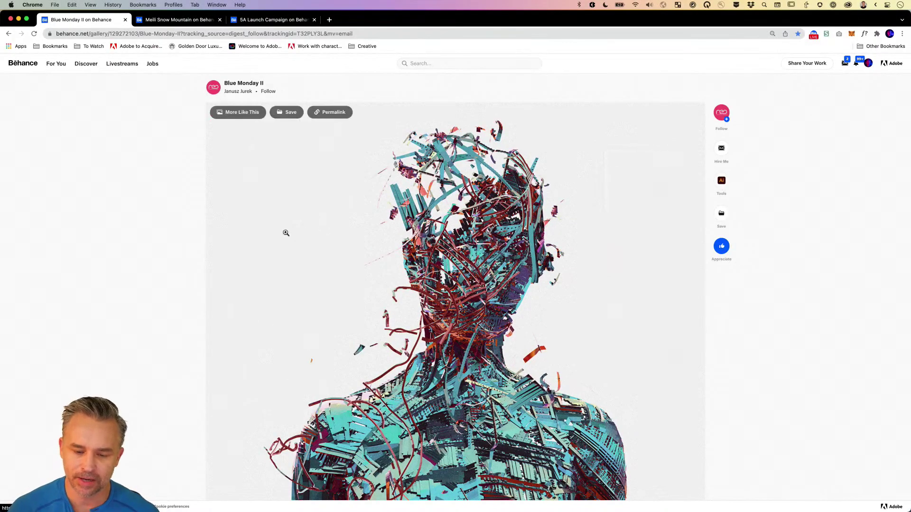
pyautogui.click(472, 287)
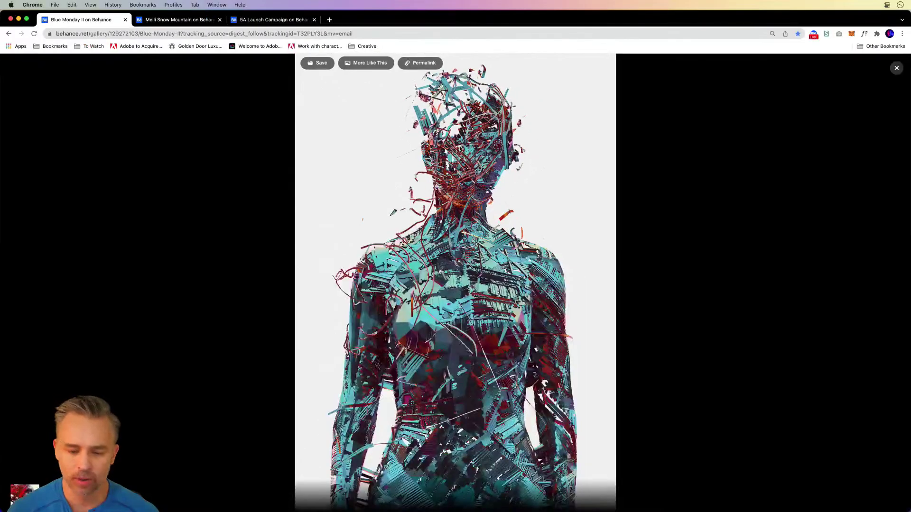
pyautogui.click(893, 283)
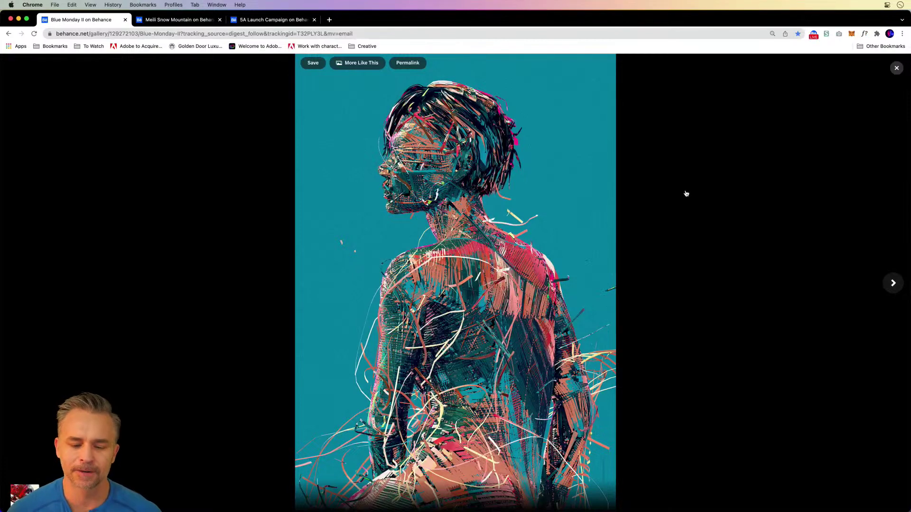
pyautogui.press('Right')
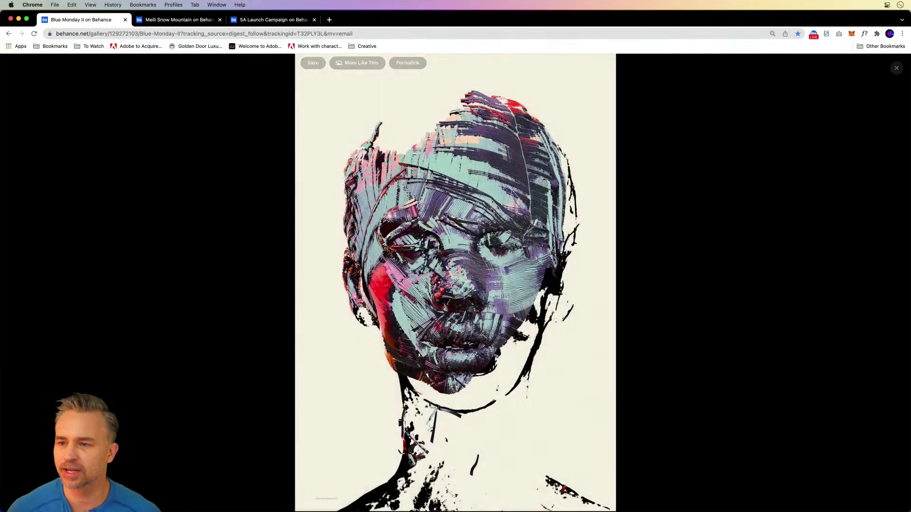
pyautogui.press('Right')
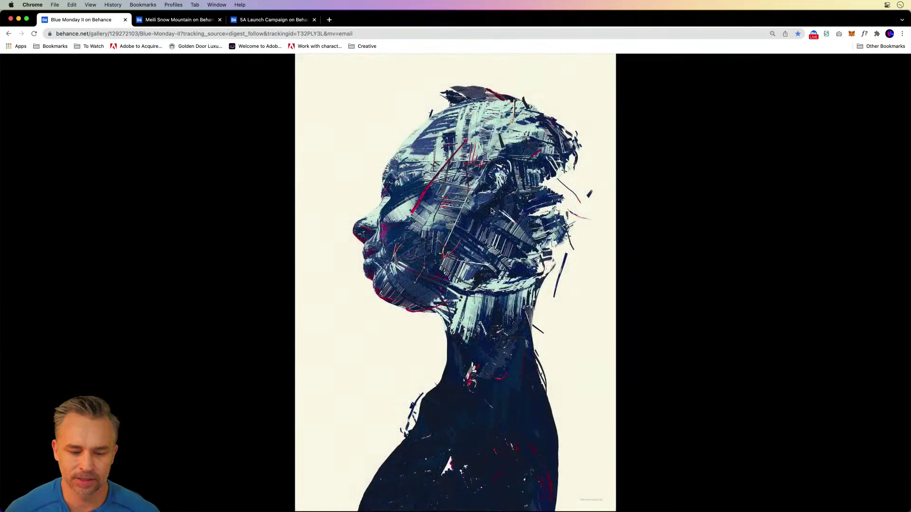
pyautogui.press('Right')
pyautogui.press('Right')
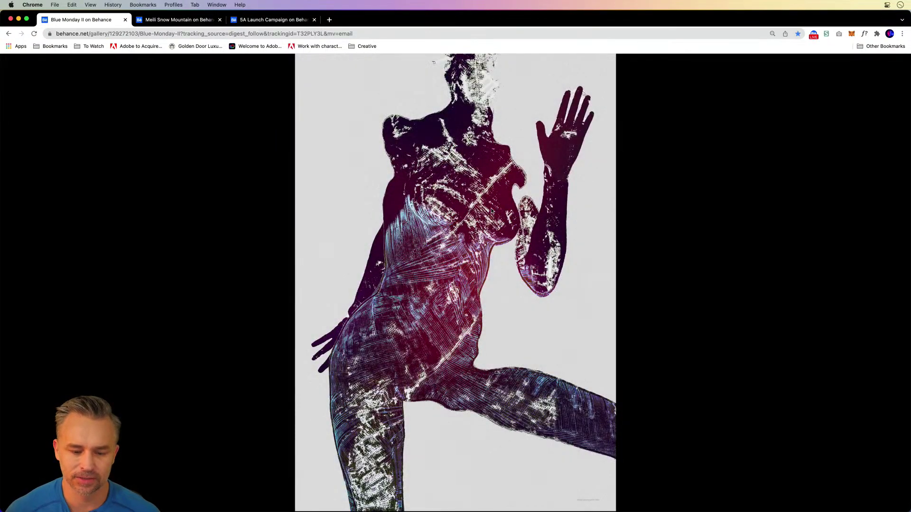
pyautogui.press('Right')
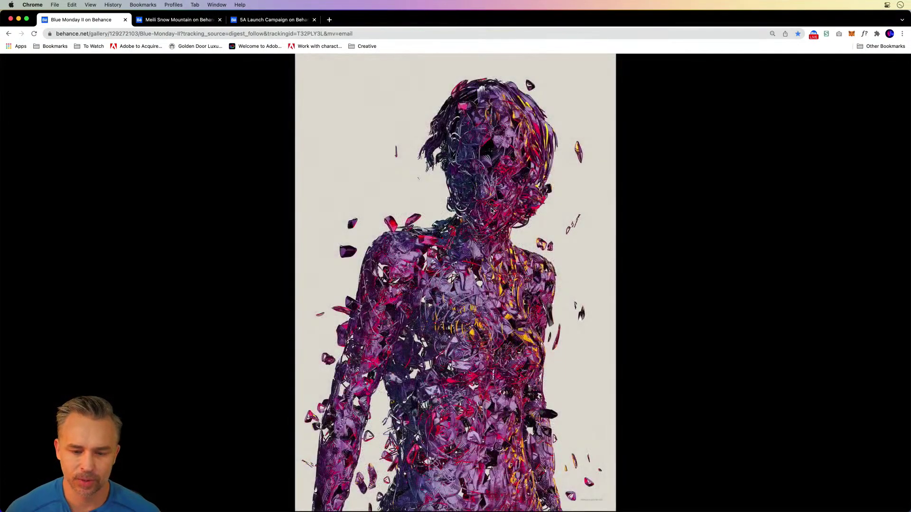
pyautogui.press('Right')
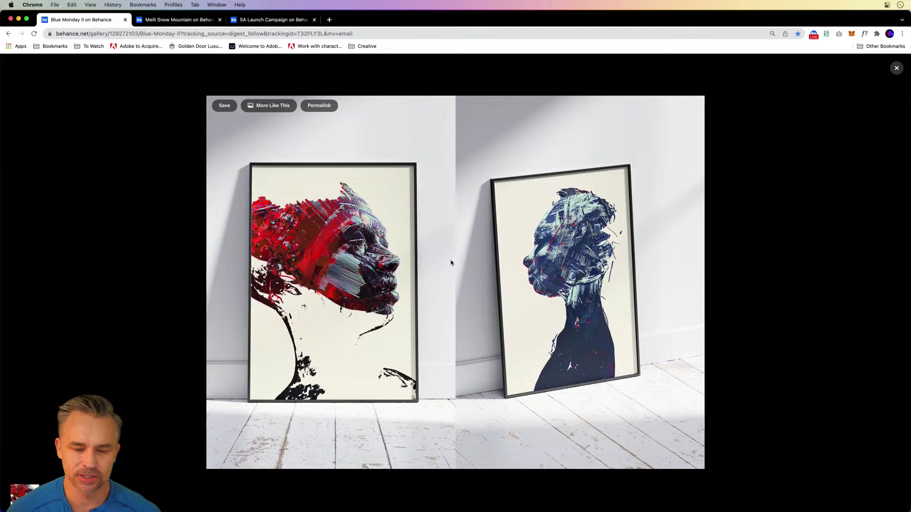
pyautogui.press('Right')
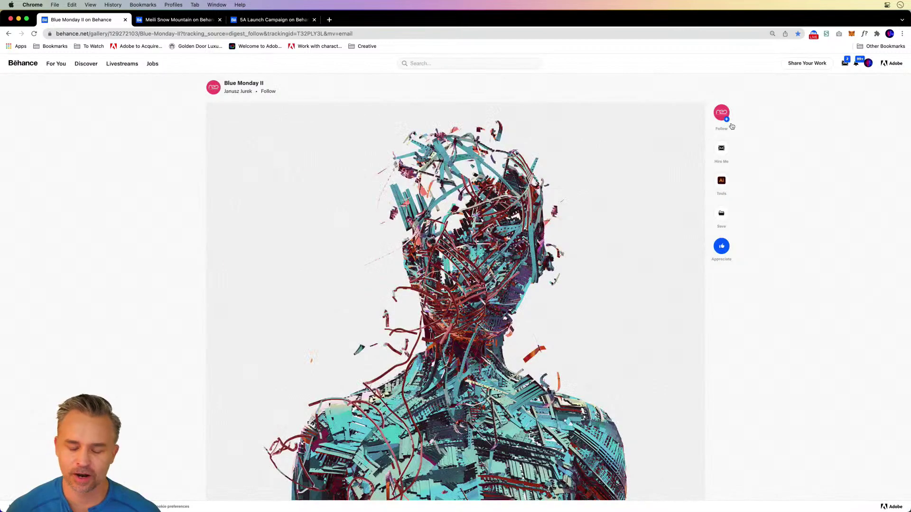
pyautogui.click(268, 92)
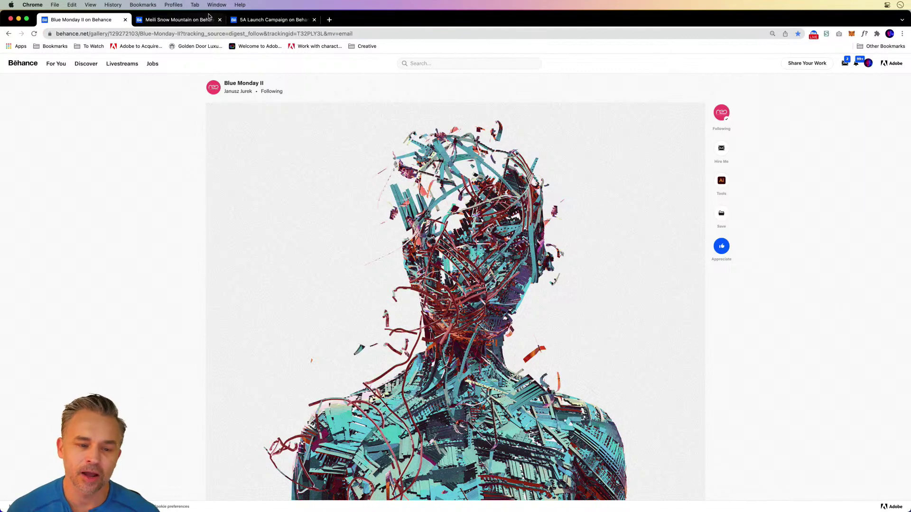
pyautogui.click(242, 92)
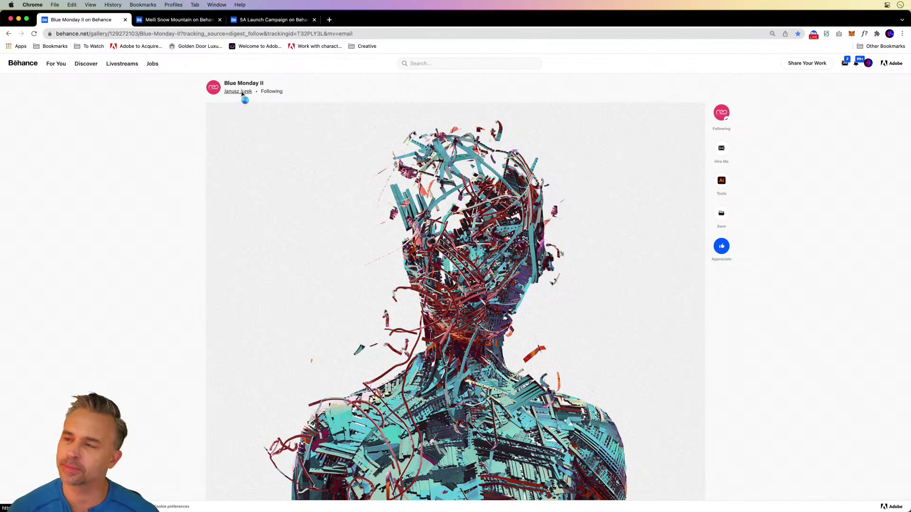
# Browse the Meili Snow Mountain images full-screen, then switch to the 5A Launch Campaign project.
pyautogui.click(180, 20)
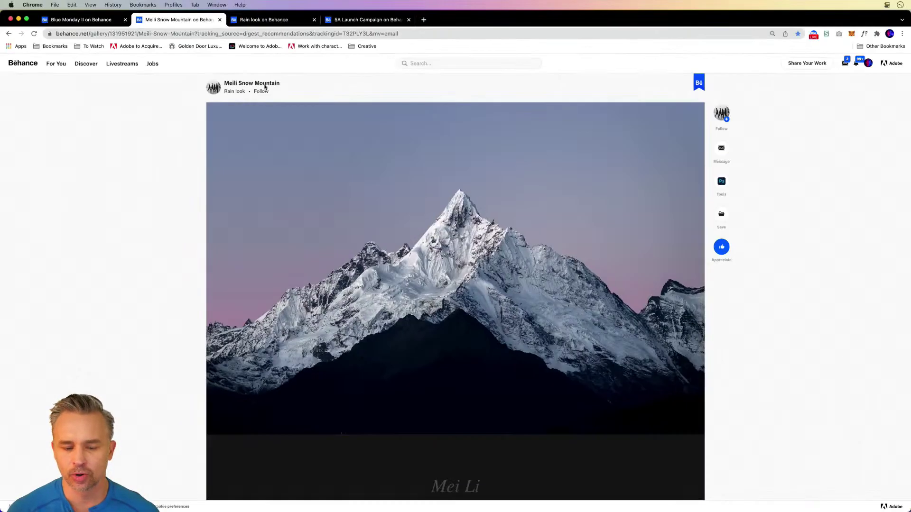
pyautogui.scroll(-2, 469, 381)
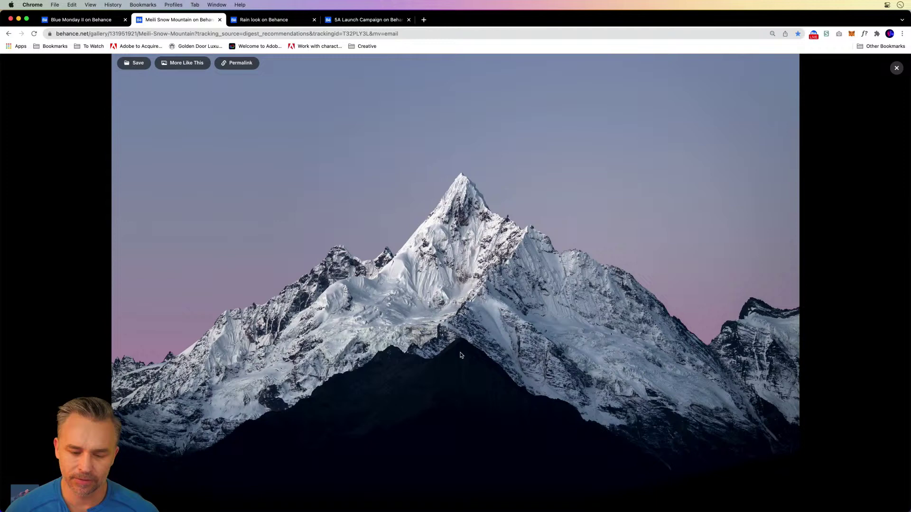
pyautogui.click(460, 355)
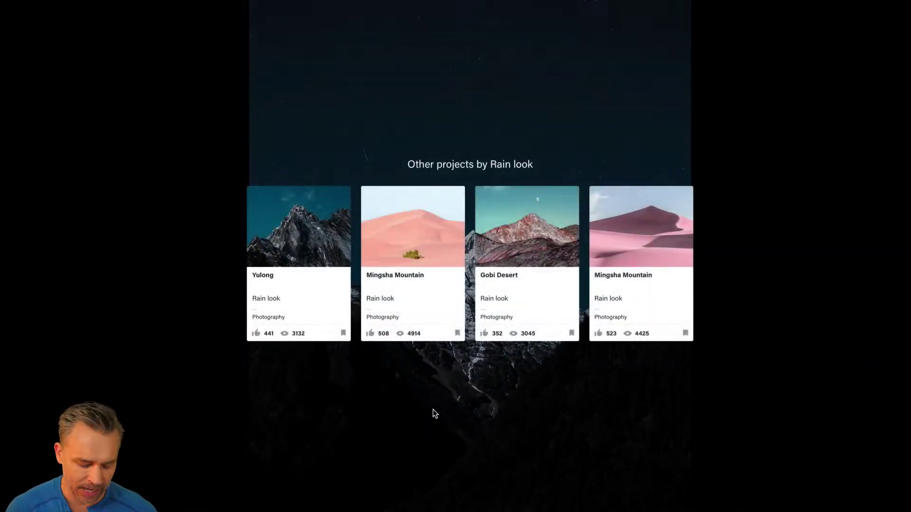
pyautogui.press('Escape')
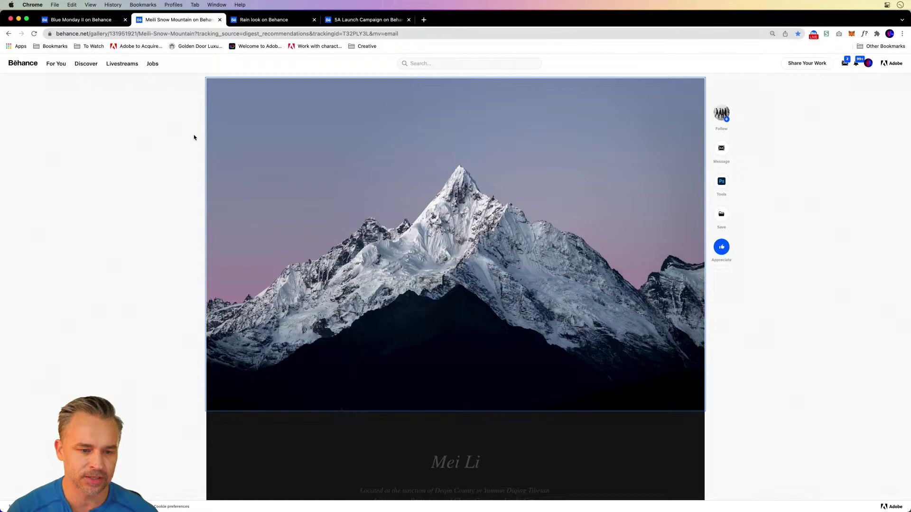
pyautogui.scroll(2, 169, 166)
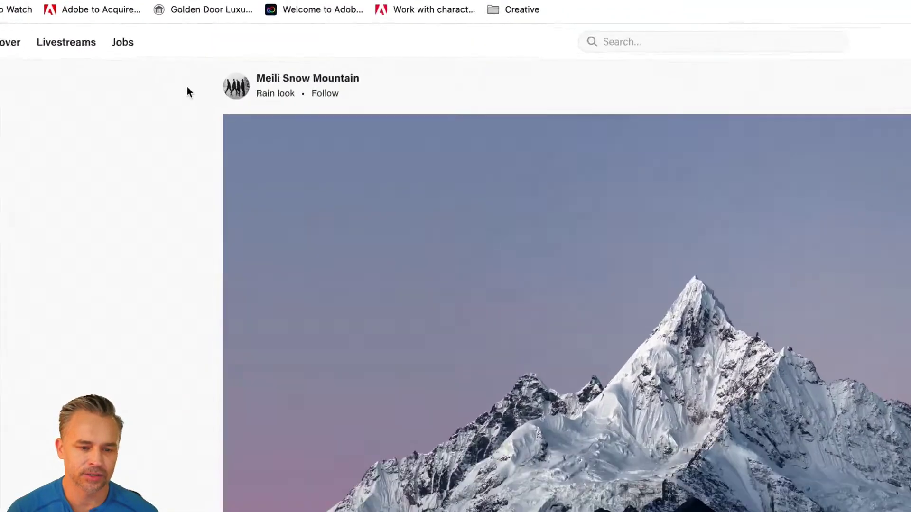
pyautogui.moveTo(272, 95)
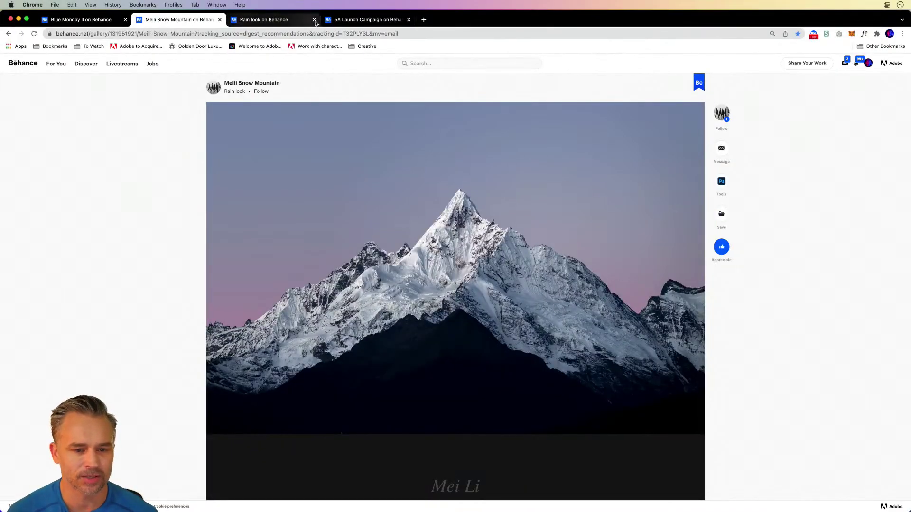
pyautogui.click(341, 21)
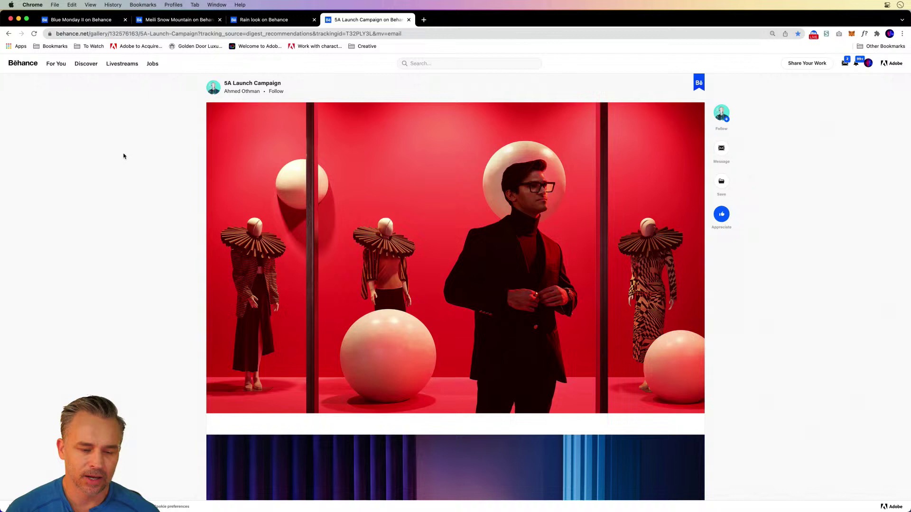
pyautogui.moveTo(237, 95)
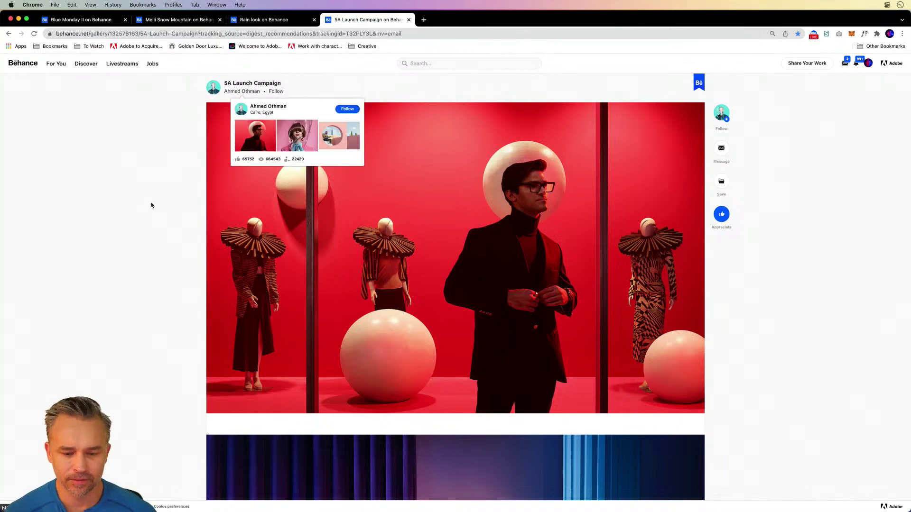
pyautogui.click(403, 255)
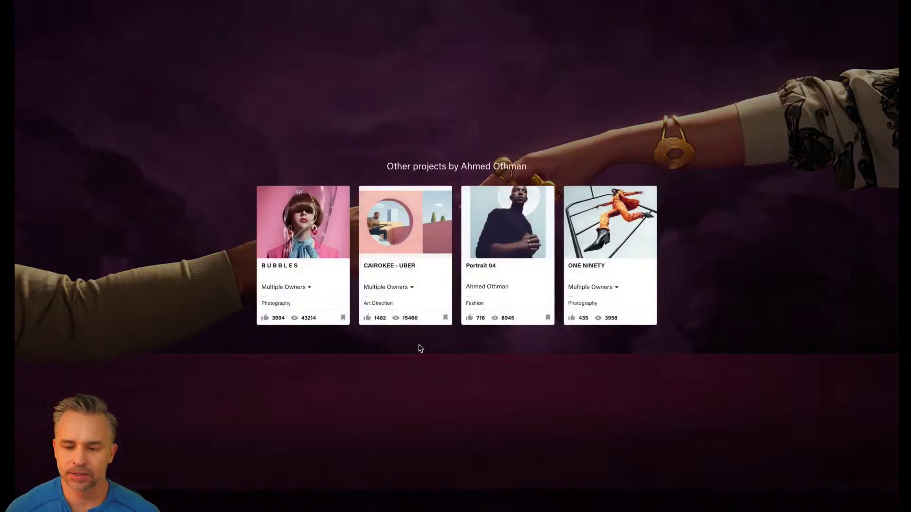
pyautogui.press('Escape')
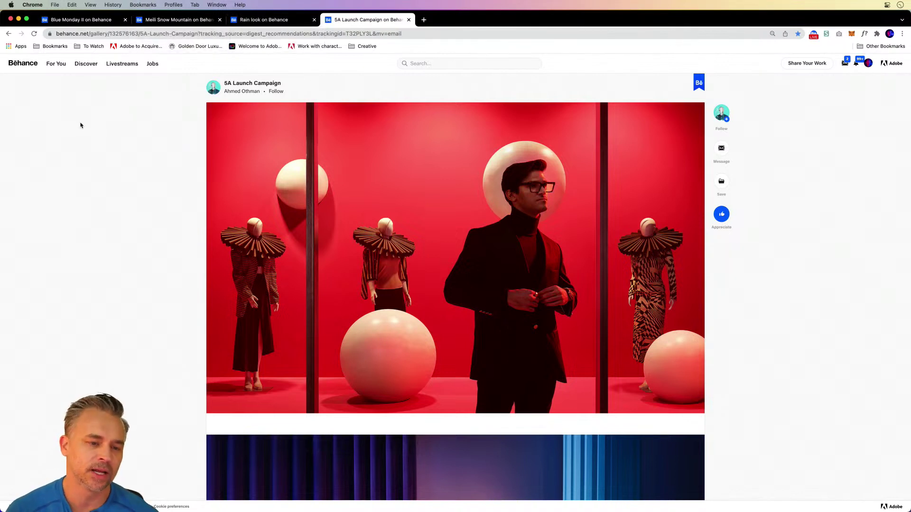
pyautogui.scroll(-2, 81, 125)
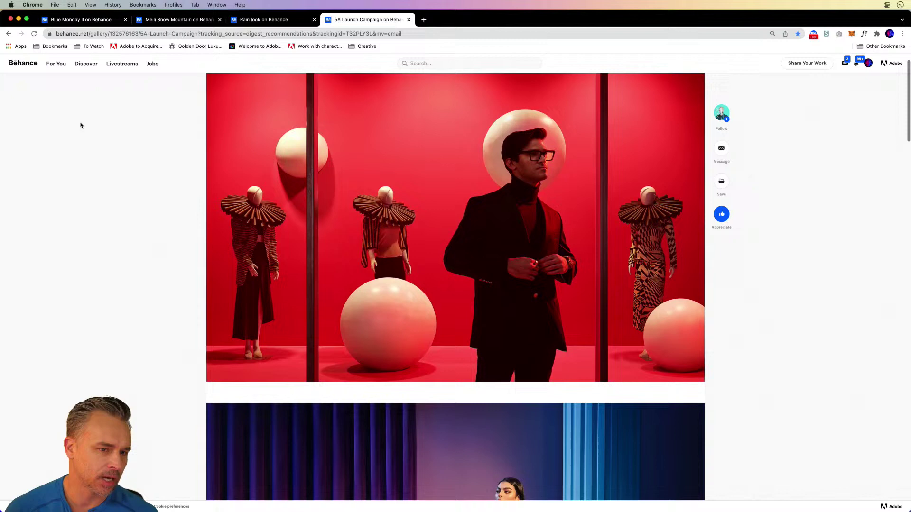